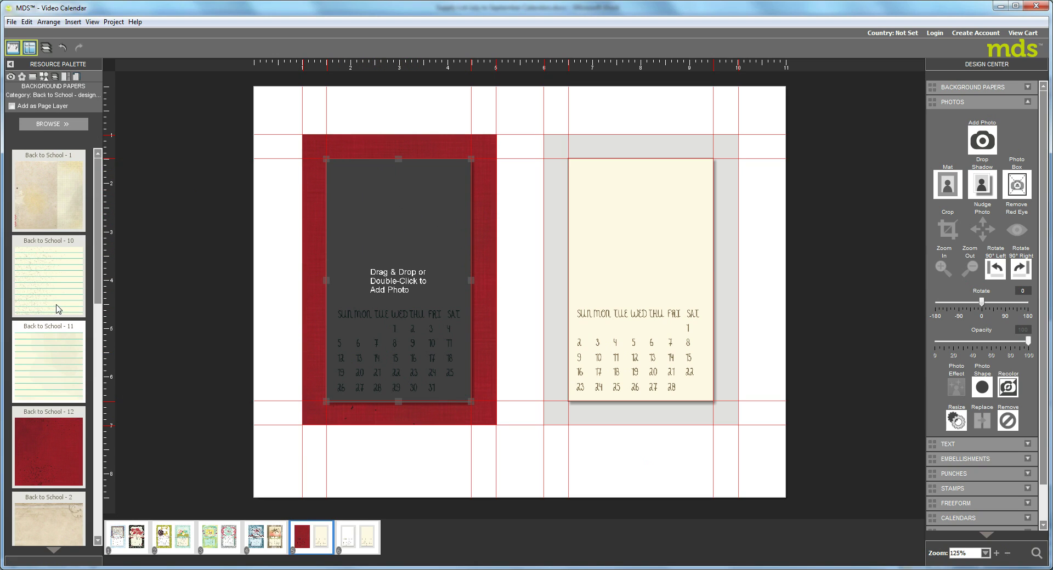
# - Fill the photo box on the red July page with the Back to School - 11 lined paper and enlarge it within the frame
pyautogui.moveTo(46, 367); pyautogui.dragTo(389, 247)
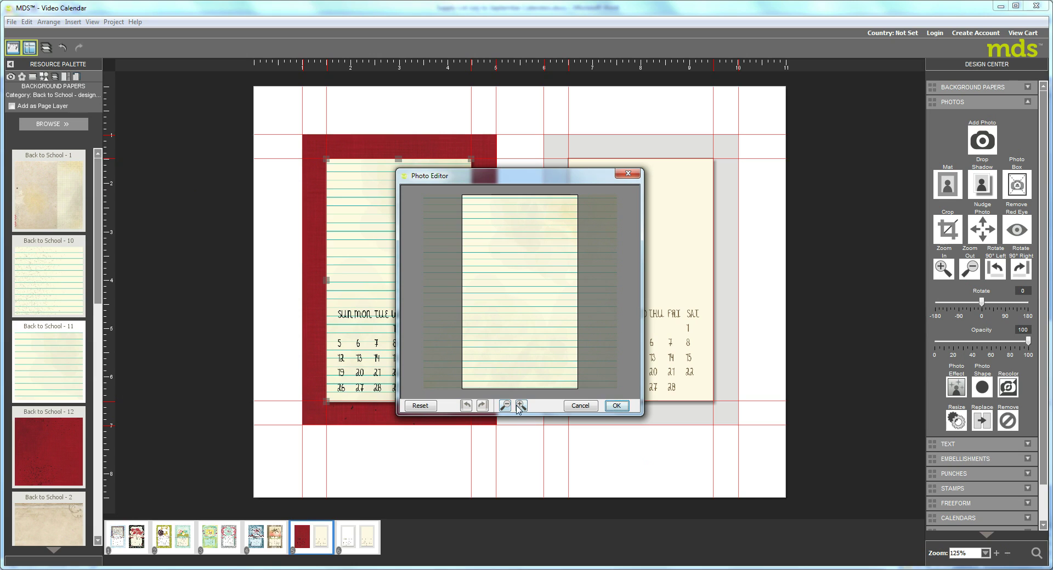
pyautogui.click(520, 406)
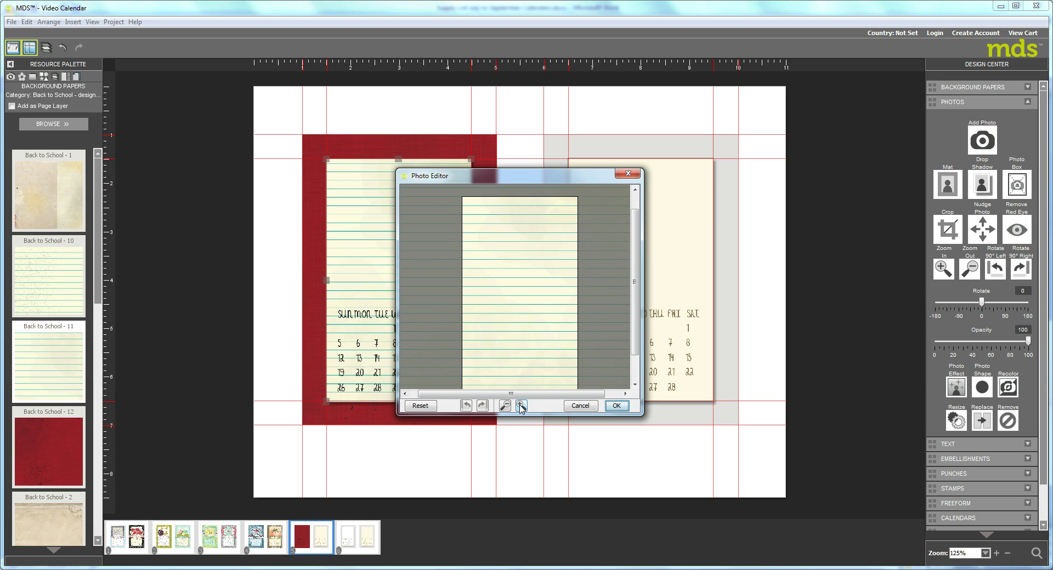
pyautogui.click(521, 406)
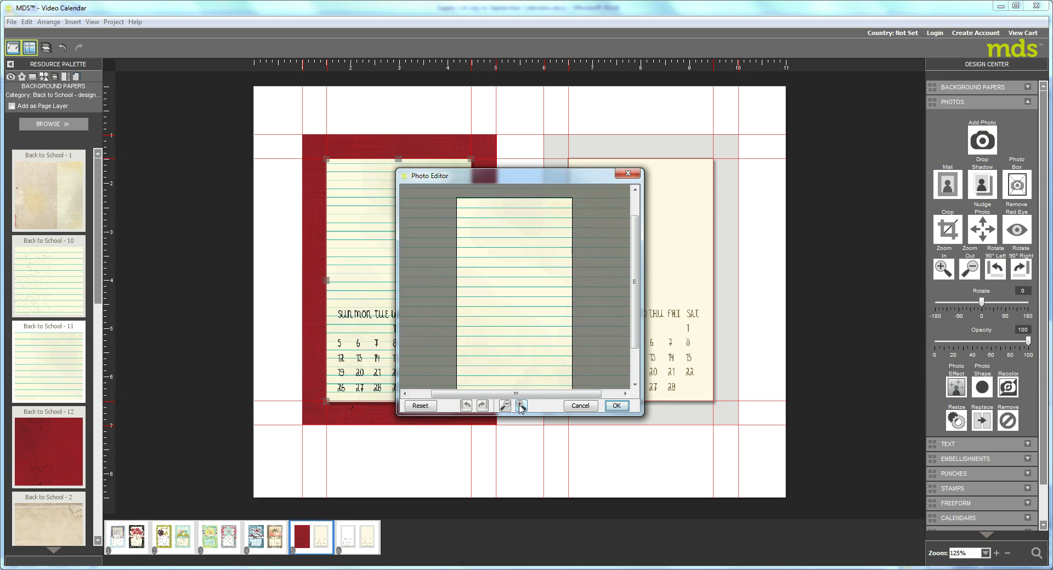
pyautogui.click(617, 406)
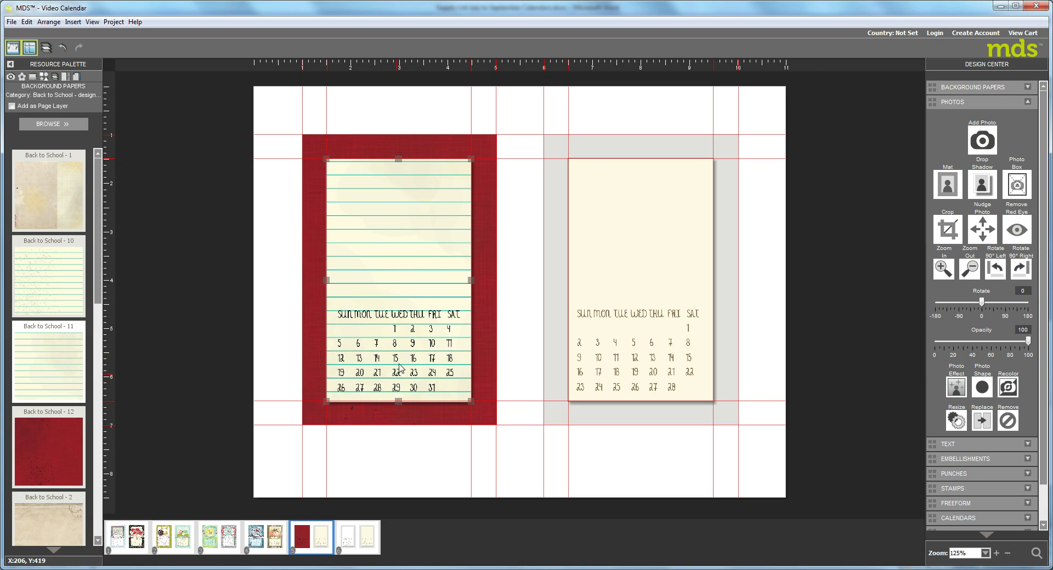
# - Add the Back to School banner embellishment above the weekday row, size it to the red page's width, and apply a drop shadow
pyautogui.click(22, 78)
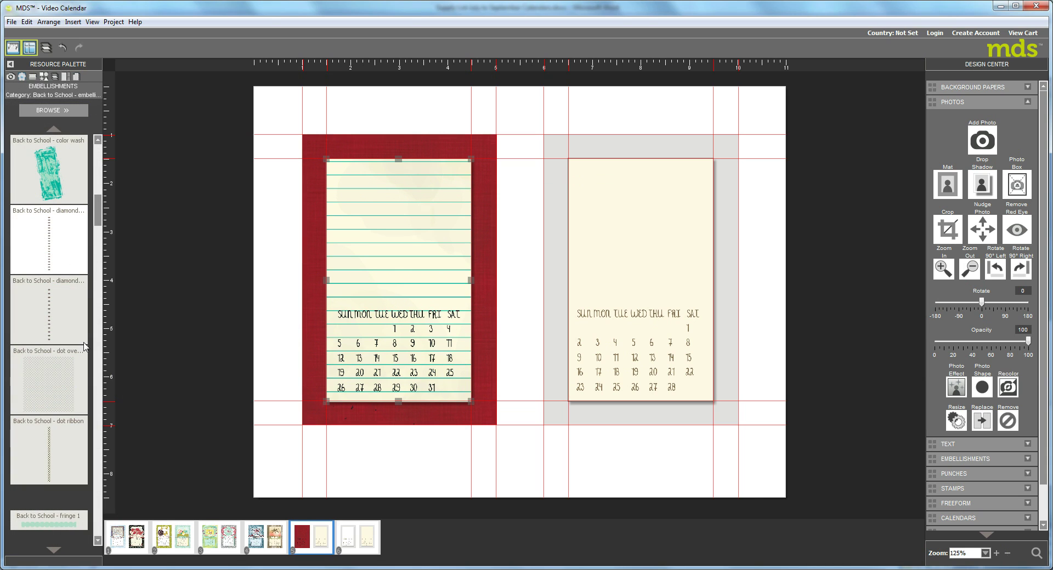
pyautogui.moveTo(99, 220); pyautogui.dragTo(91, 143)
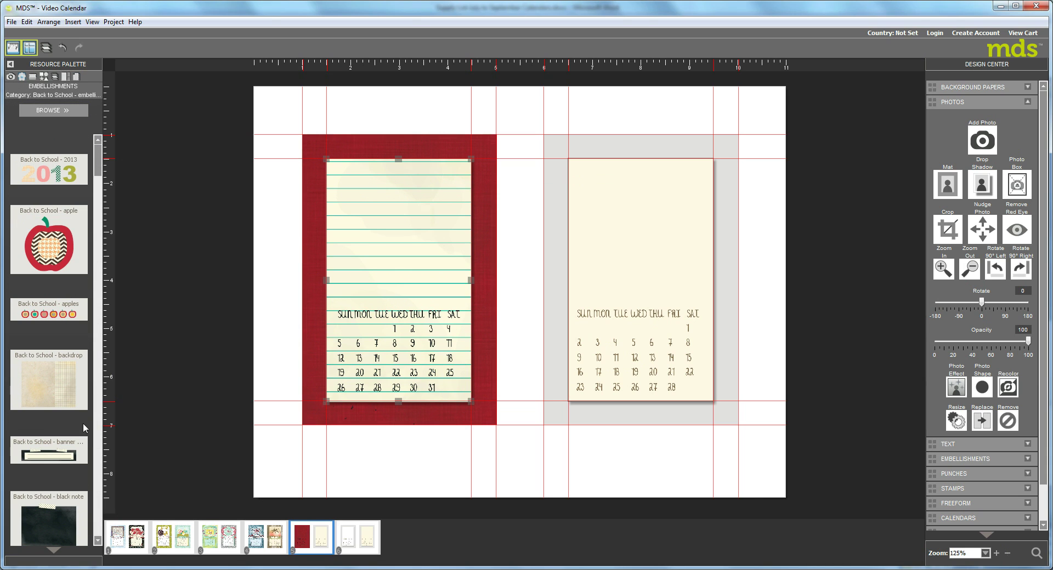
pyautogui.moveTo(50, 460); pyautogui.dragTo(393, 289)
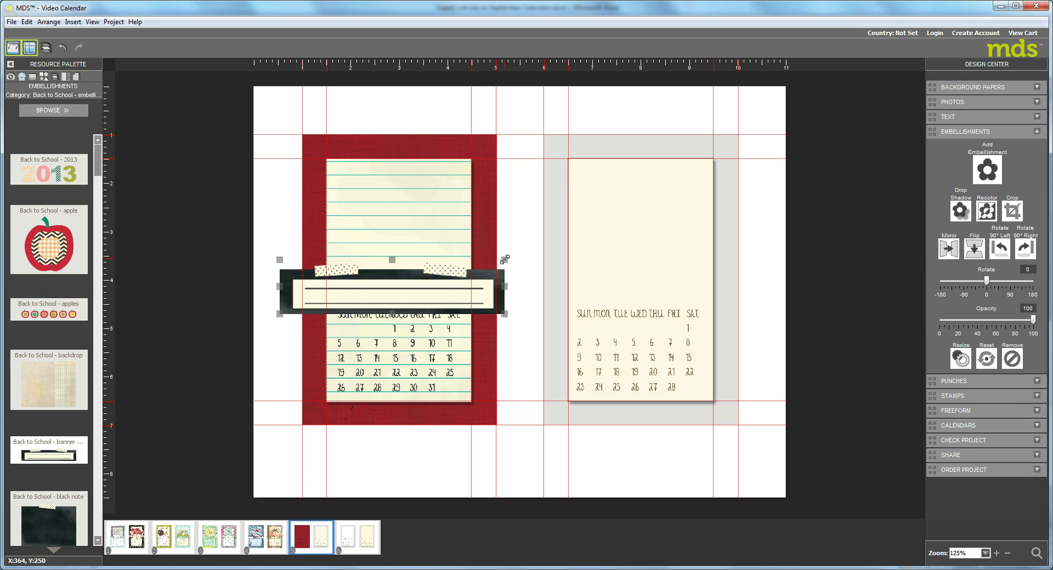
pyautogui.moveTo(468, 273); pyautogui.dragTo(455, 291)
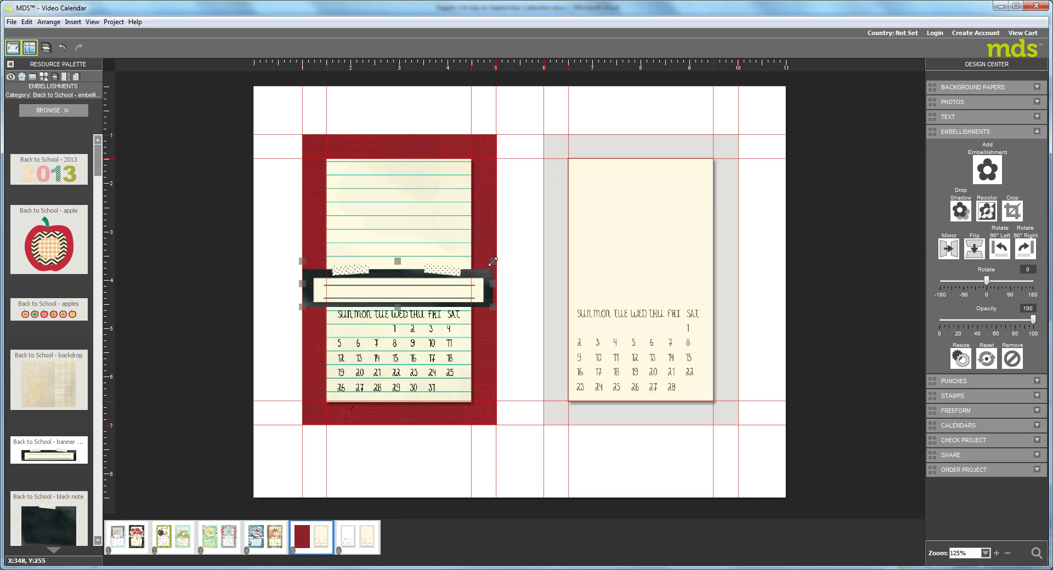
pyautogui.moveTo(492, 261); pyautogui.dragTo(499, 259)
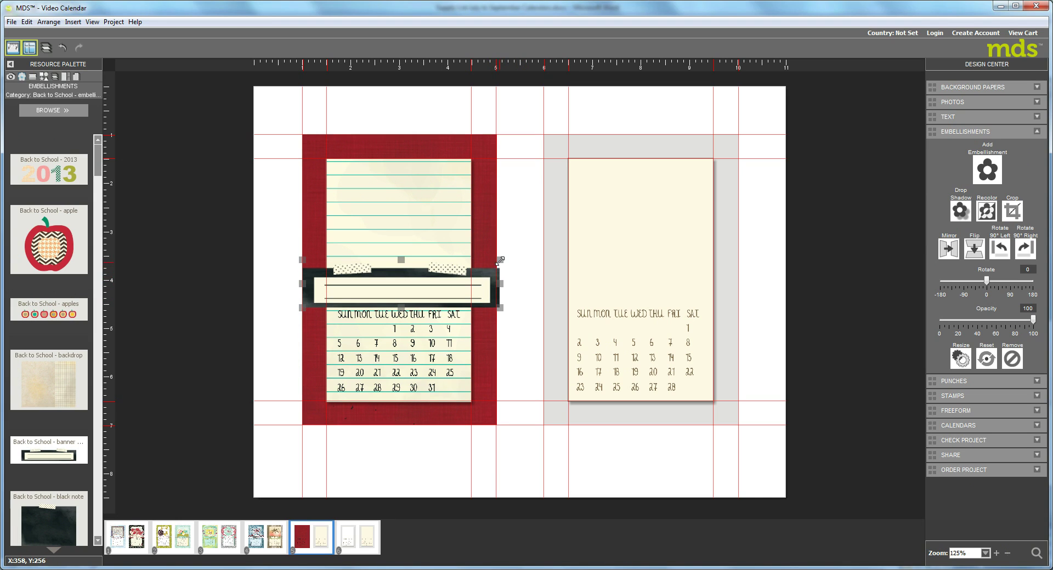
pyautogui.hotkey('ctrl', 'z')
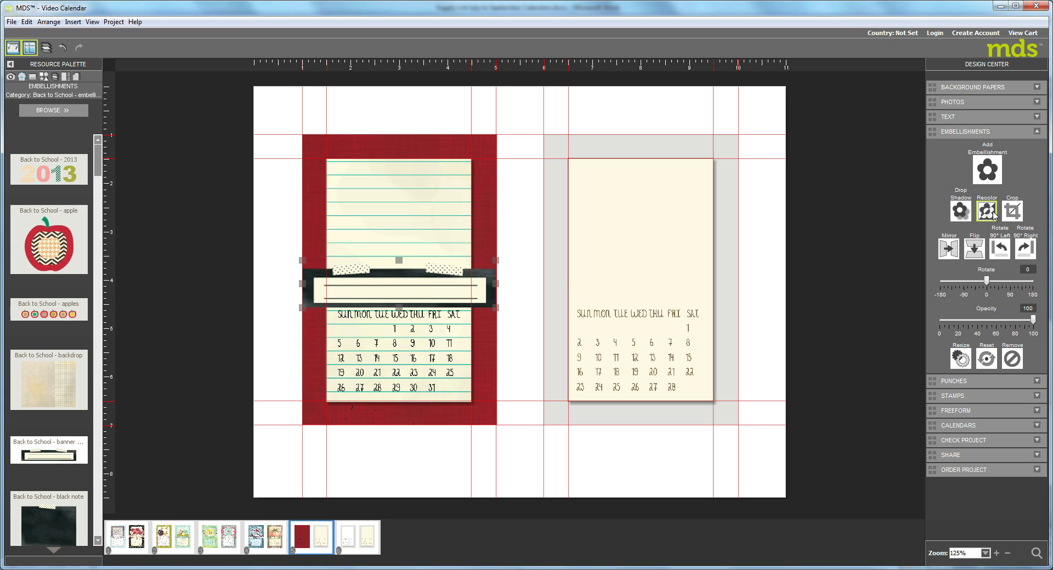
pyautogui.click(963, 210)
pyautogui.click(620, 405)
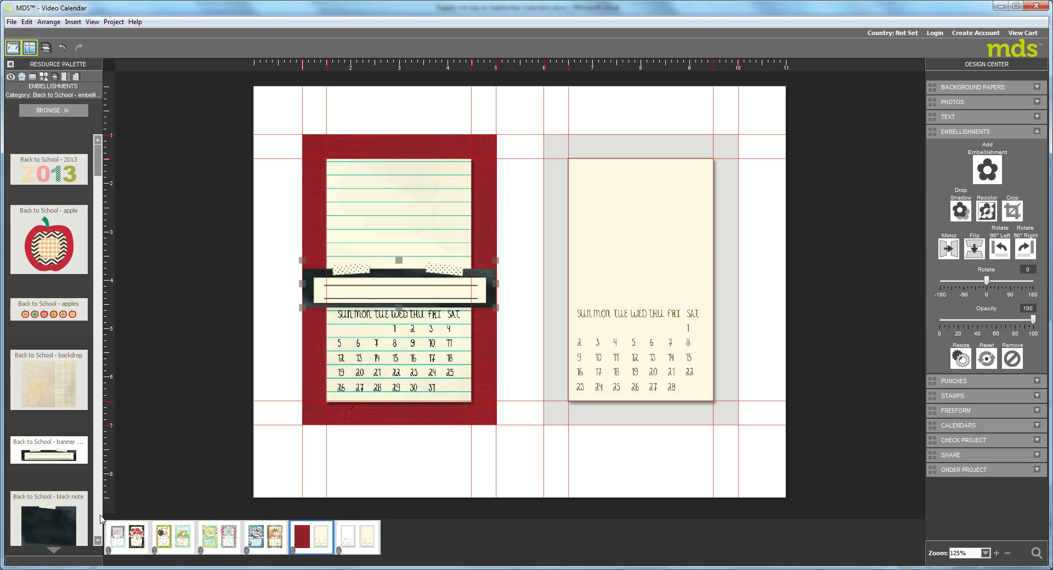
# - Add the first Back to School grunge embellishment, the blue-green and yellow wash, over the lined paper
pyautogui.scroll(-3, 102, 518)
pyautogui.scroll(-3, 100, 533)
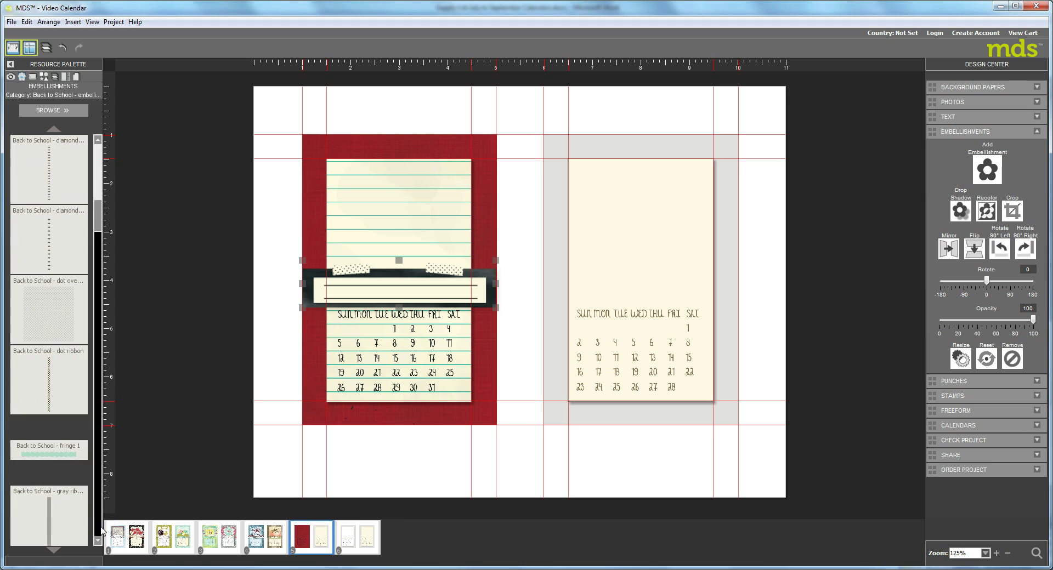
pyautogui.scroll(-3, 99, 531)
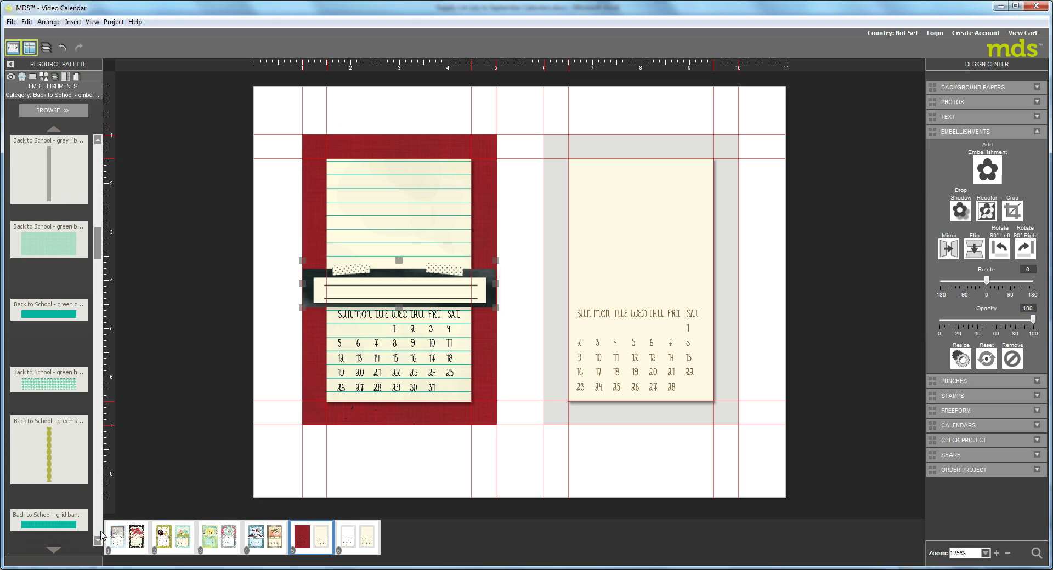
pyautogui.scroll(-3, 99, 535)
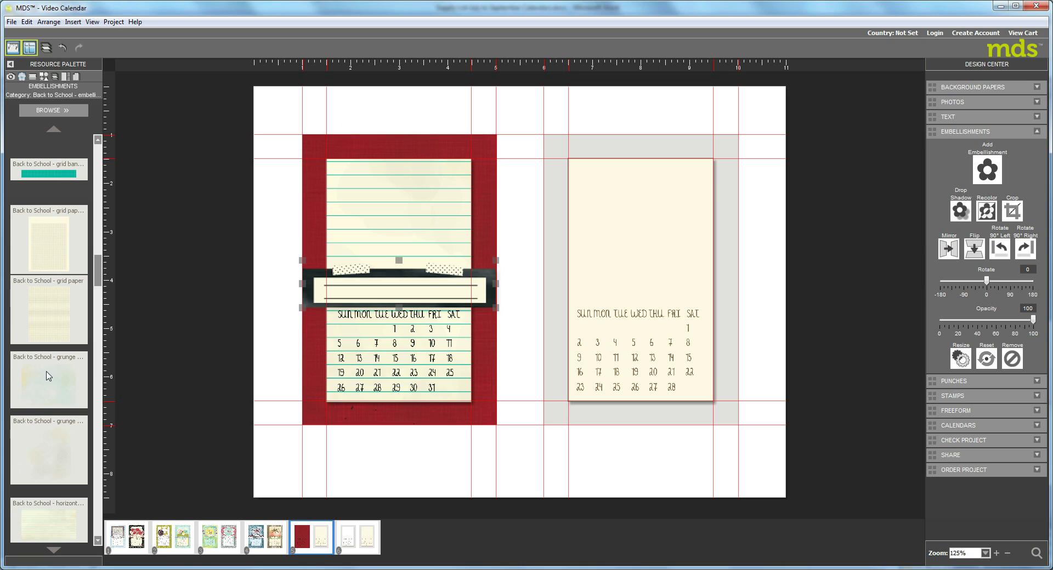
pyautogui.moveTo(44, 385); pyautogui.dragTo(396, 211)
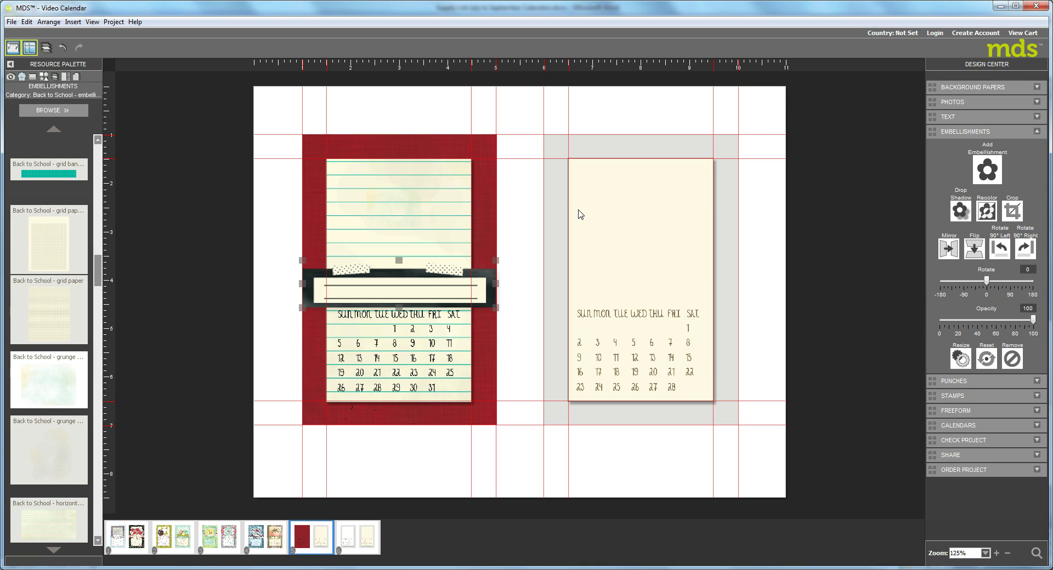
pyautogui.moveTo(580, 213); pyautogui.dragTo(526, 198)
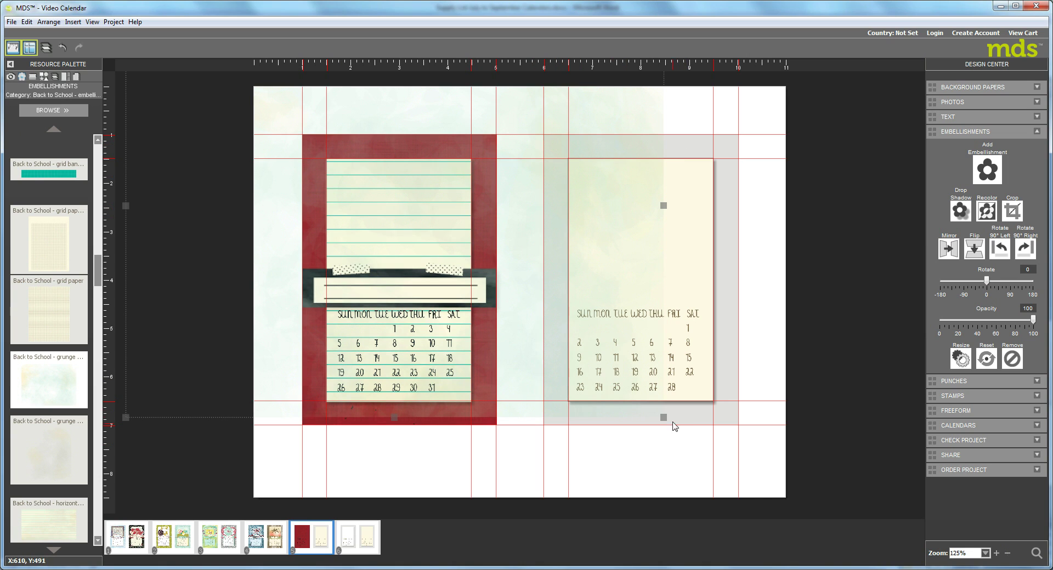
# - Fit the grunge embellishment over the lined paper above the banner and send it backward behind the banner
pyautogui.moveTo(663, 419); pyautogui.dragTo(358, 144)
pyautogui.moveTo(275, 136); pyautogui.dragTo(439, 207)
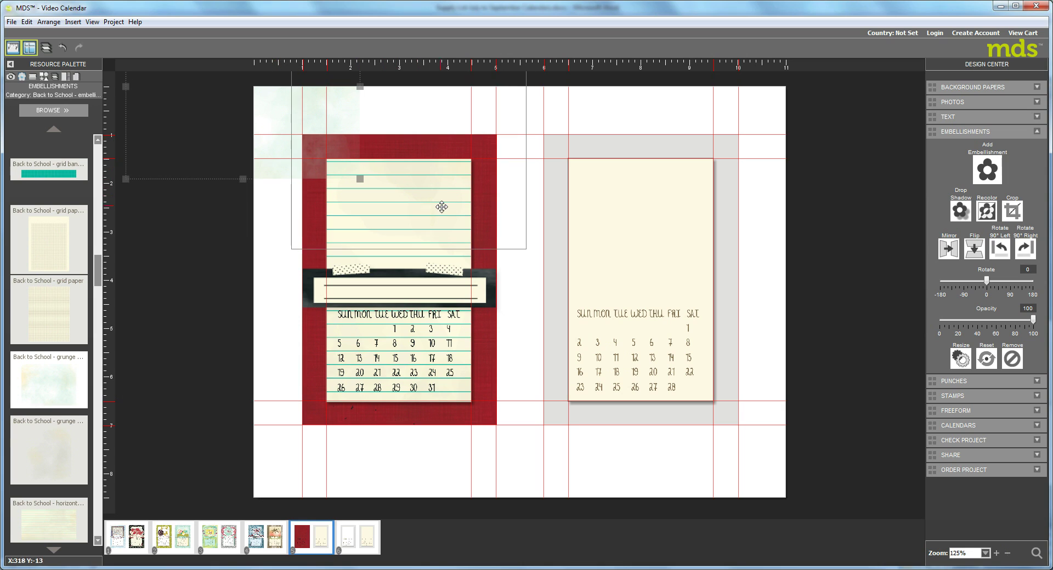
pyautogui.moveTo(527, 249); pyautogui.dragTo(457, 285)
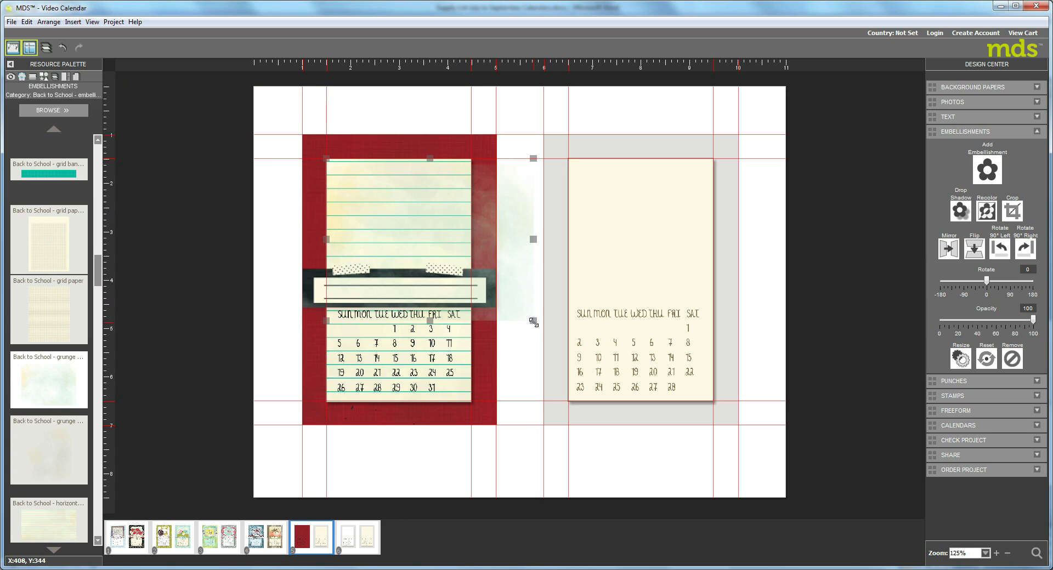
pyautogui.moveTo(534, 322); pyautogui.dragTo(468, 271)
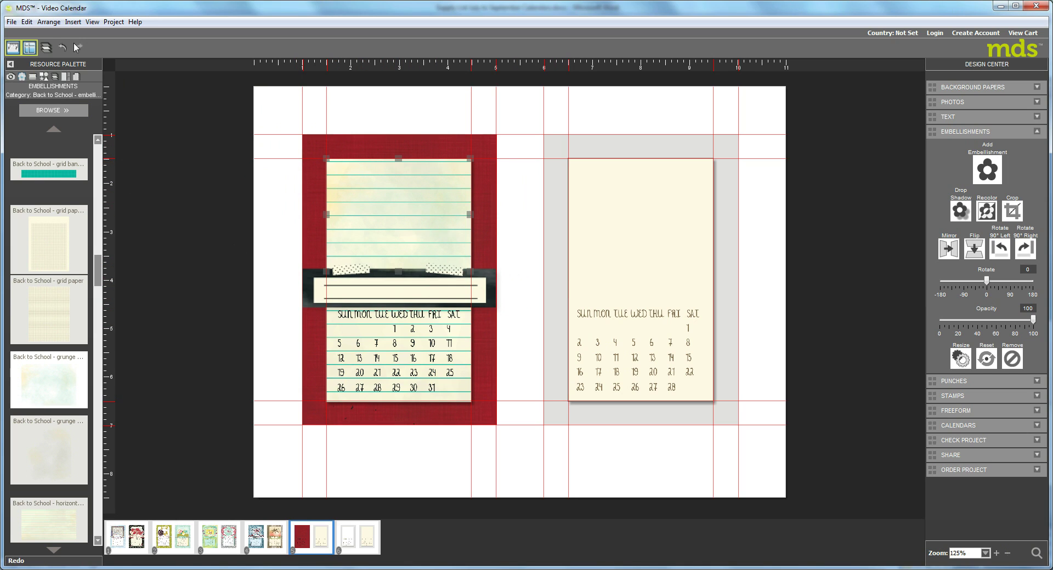
pyautogui.click(46, 48)
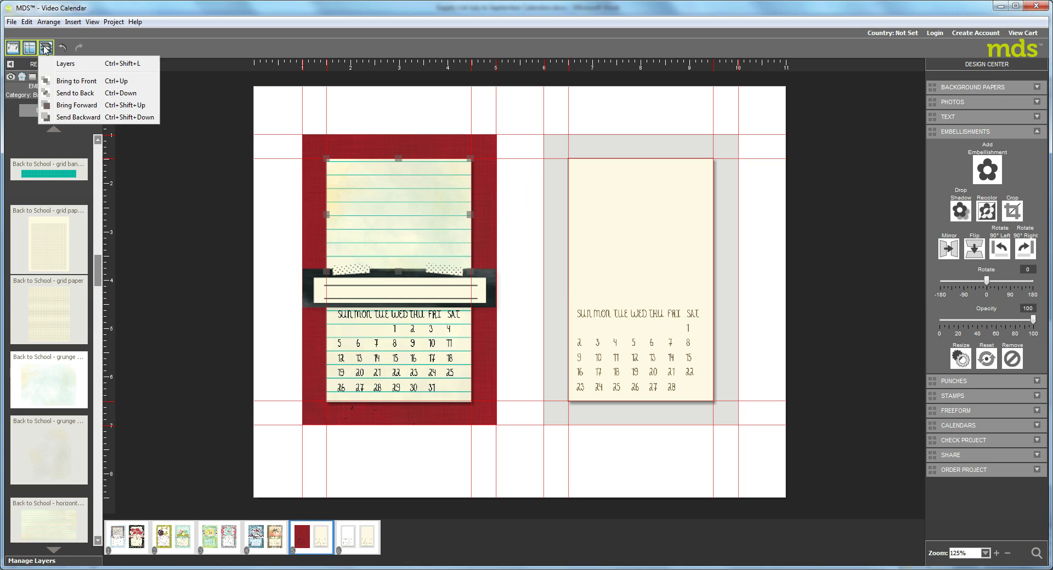
pyautogui.click(83, 117)
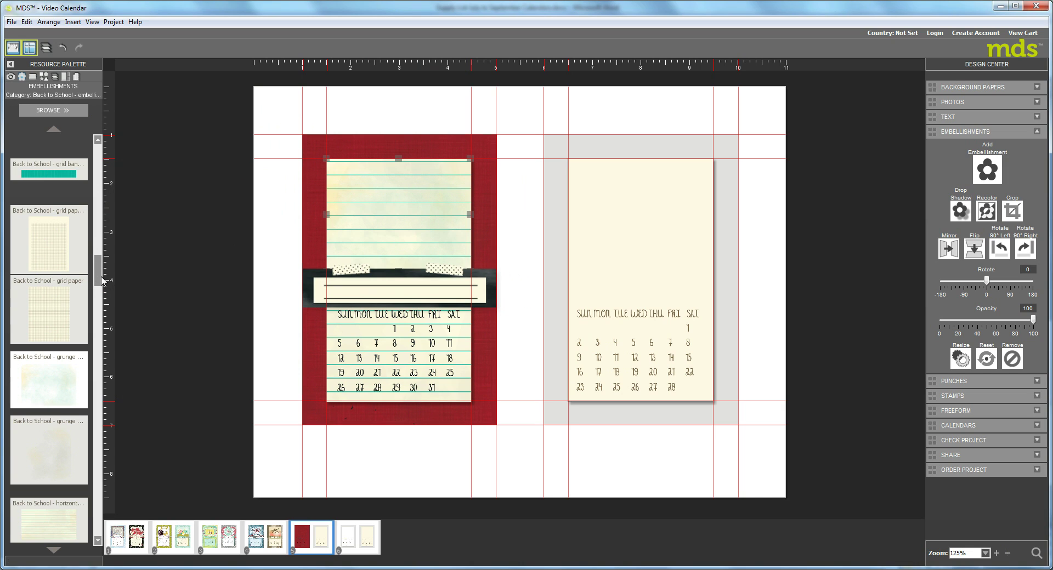
# - Add the first Back to School diamond border embellishment vertically across the red calendar page
pyautogui.moveTo(102, 281); pyautogui.dragTo(83, 166)
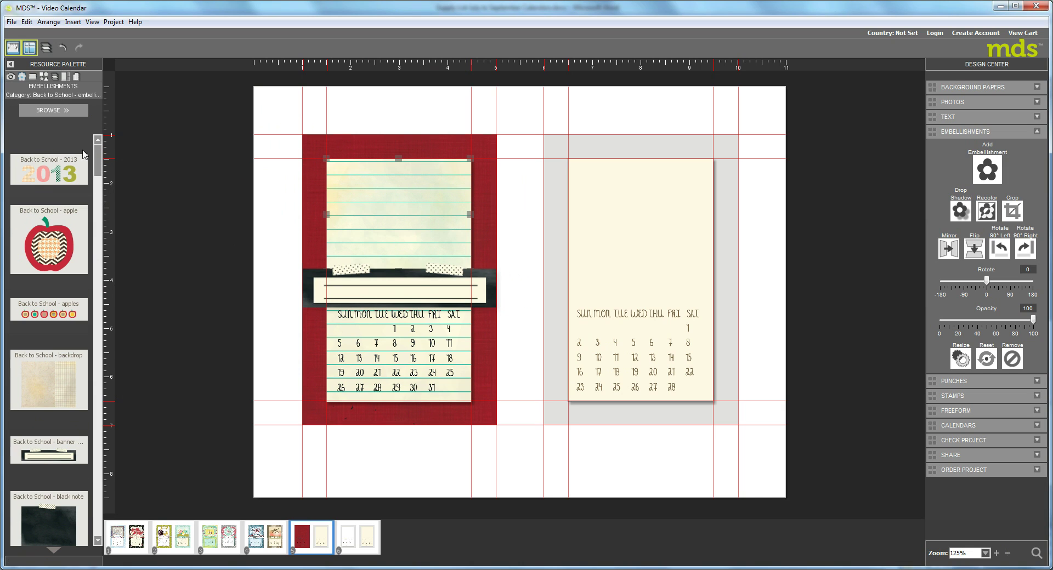
pyautogui.click(96, 531)
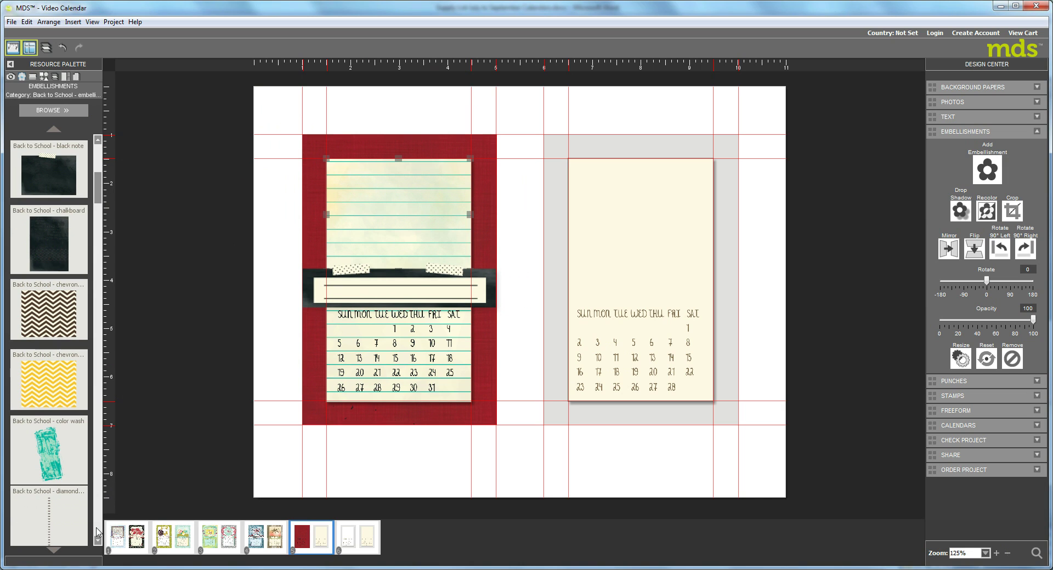
pyautogui.scroll(-1, 58, 534)
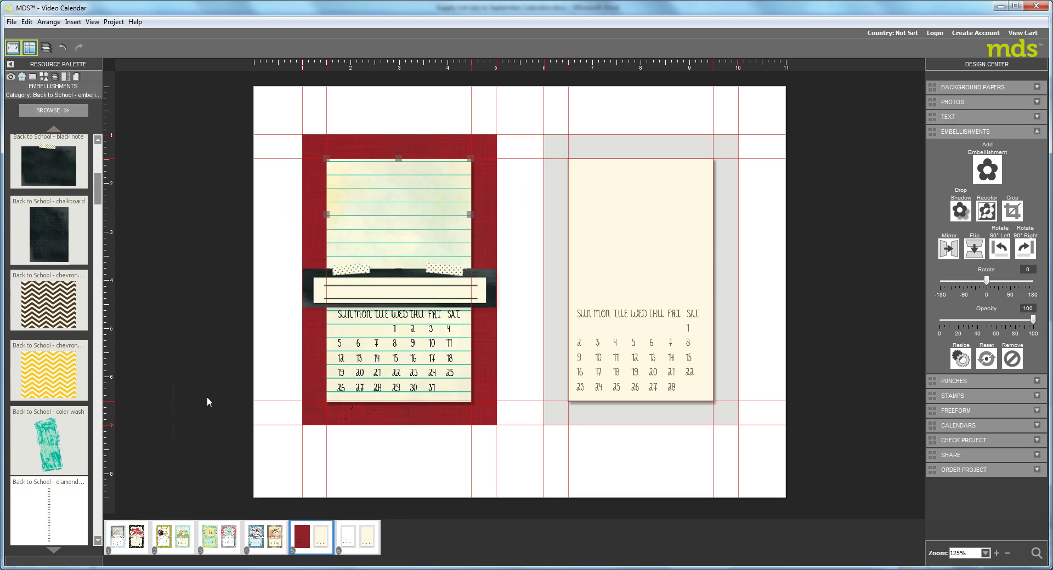
pyautogui.moveTo(207, 402); pyautogui.dragTo(370, 377)
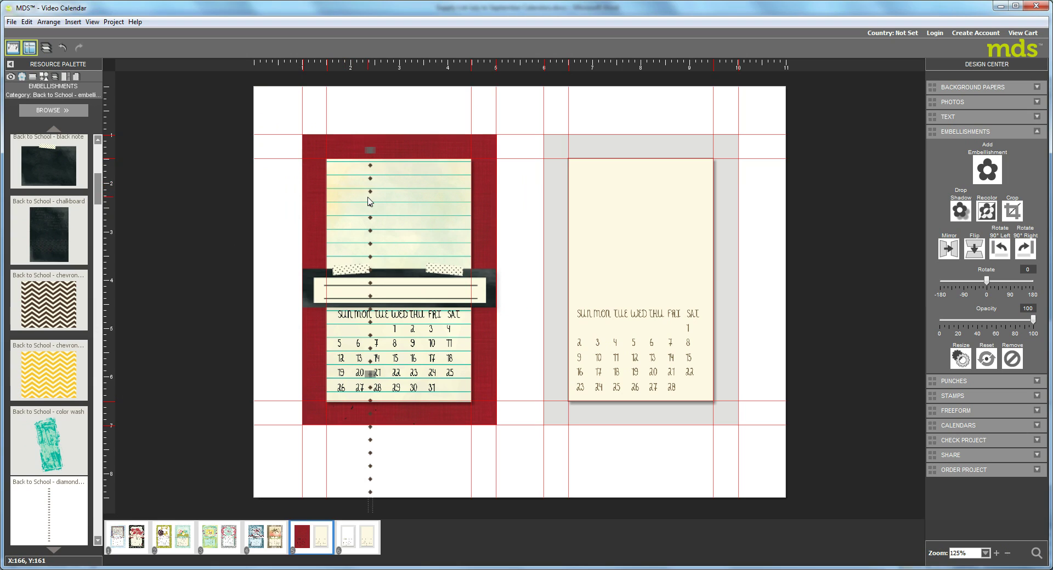
pyautogui.click(373, 177)
pyautogui.moveTo(373, 177); pyautogui.dragTo(388, 116)
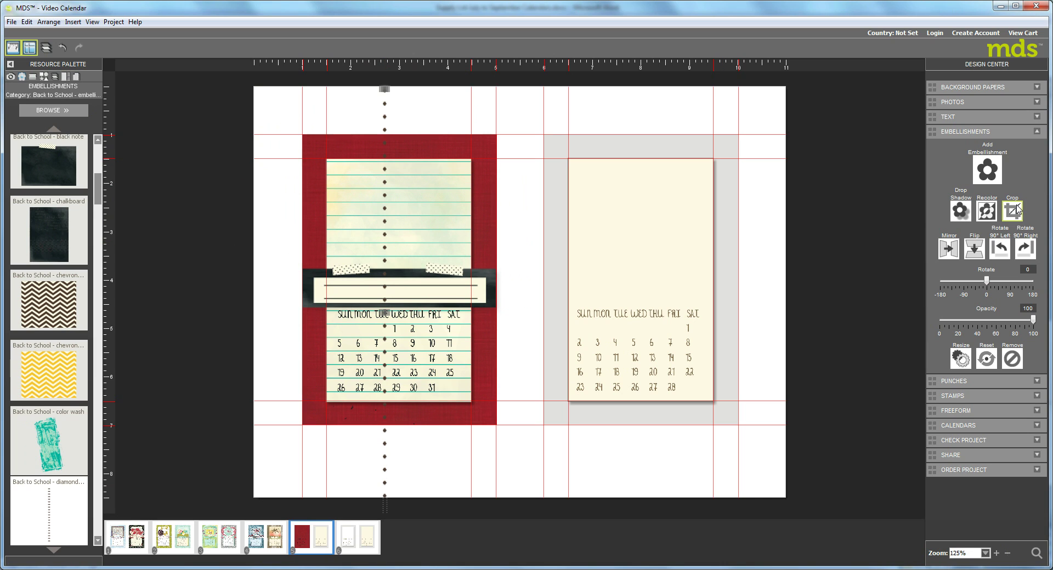
# - Recolor the diamond border red and rotate it 90° right so that it runs horizontally
pyautogui.click(987, 211)
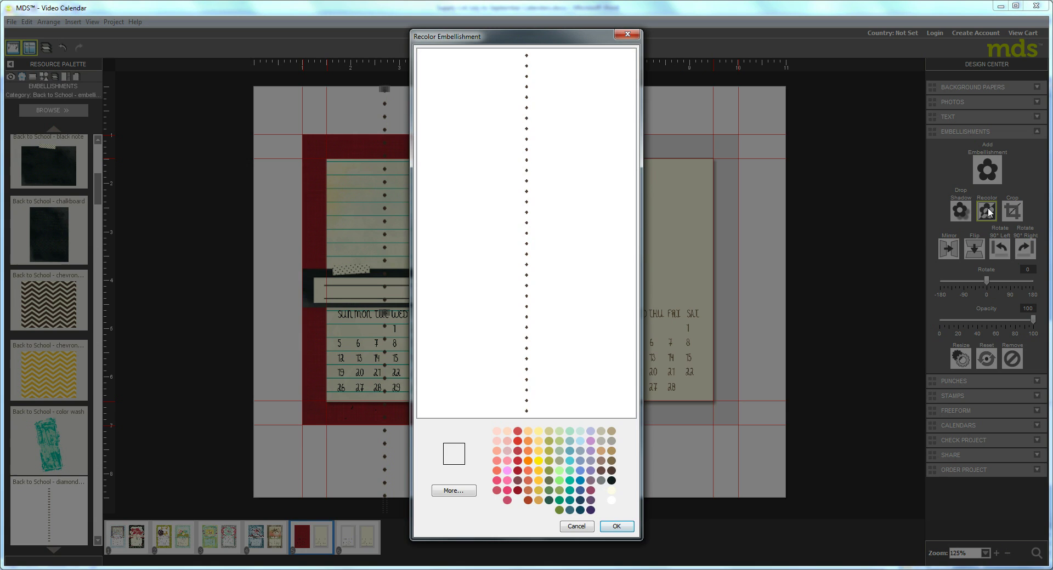
pyautogui.click(518, 464)
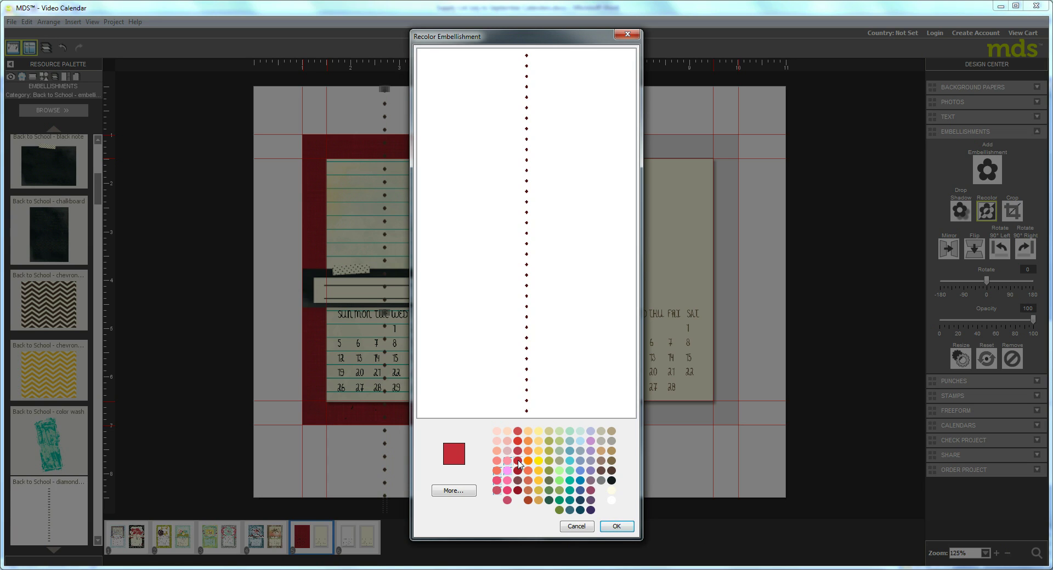
pyautogui.click(617, 526)
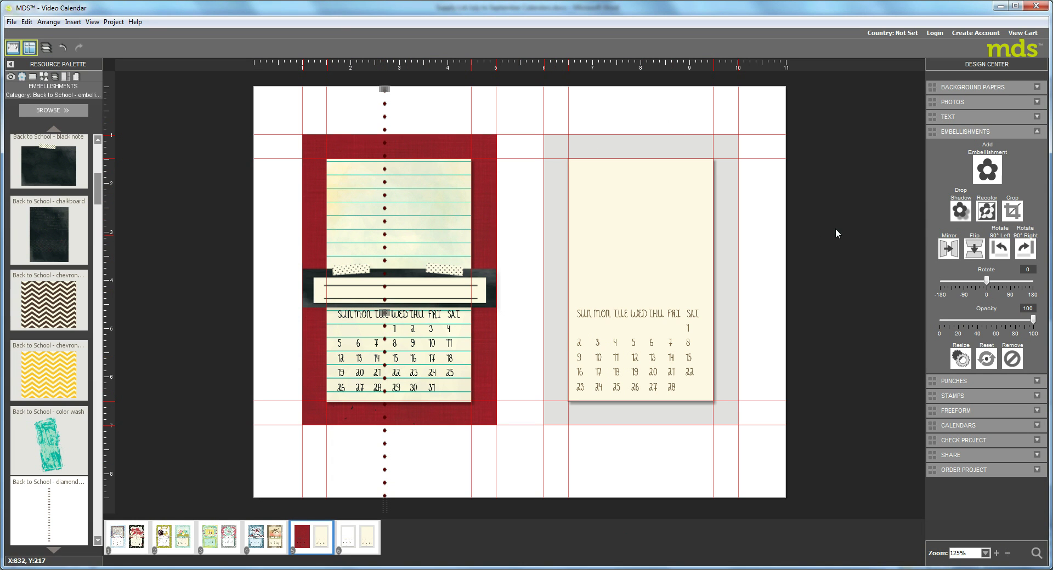
pyautogui.click(1026, 249)
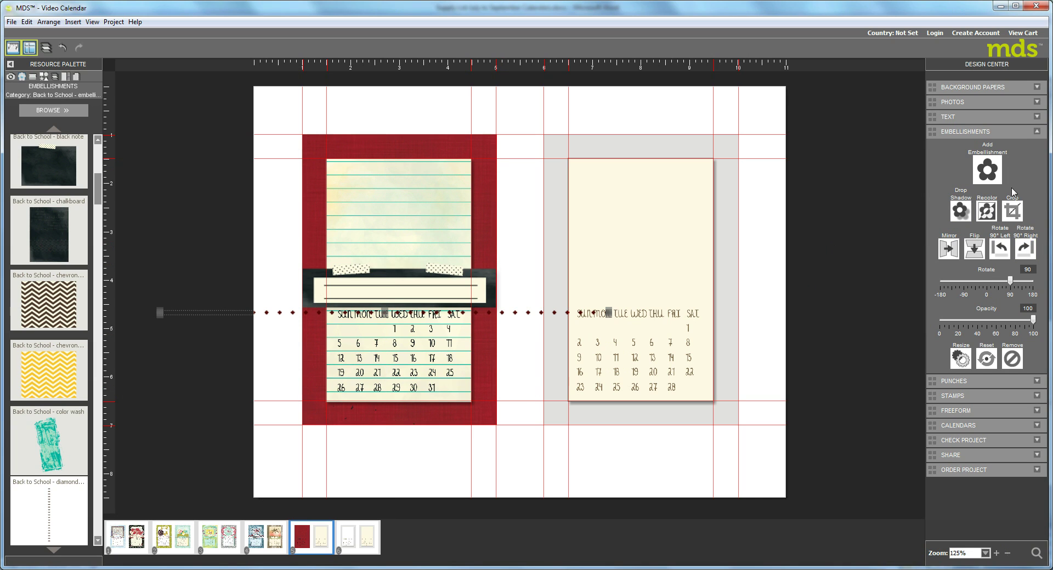
pyautogui.click(1012, 210)
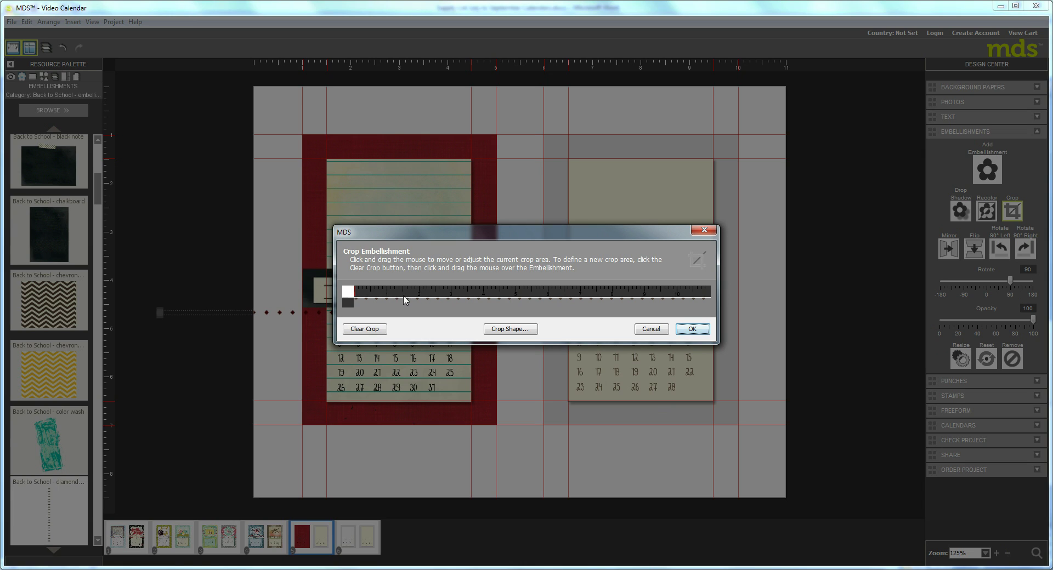
pyautogui.moveTo(403, 295); pyautogui.dragTo(569, 319)
pyautogui.click(568, 320)
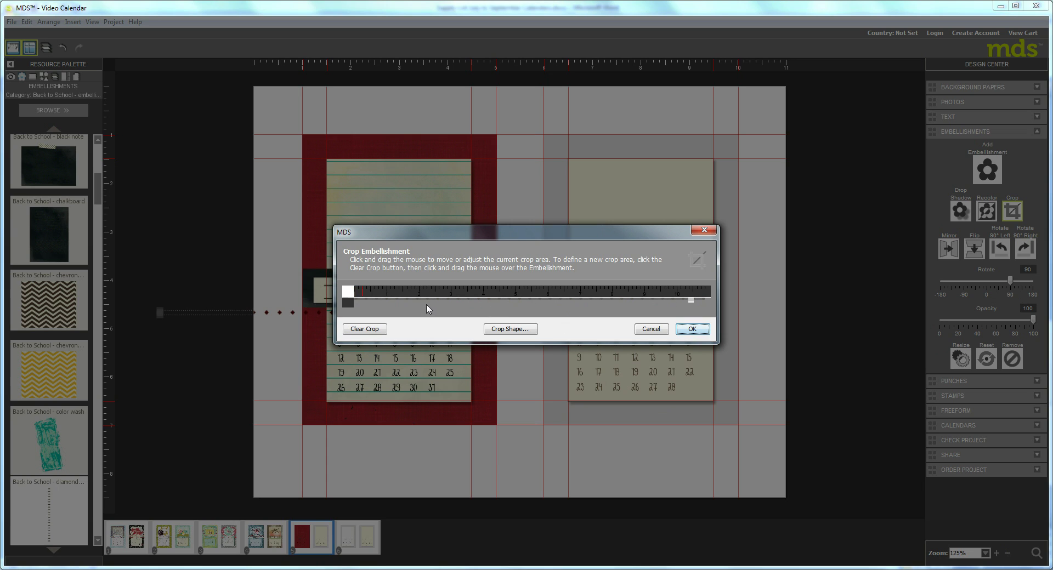
pyautogui.click(366, 329)
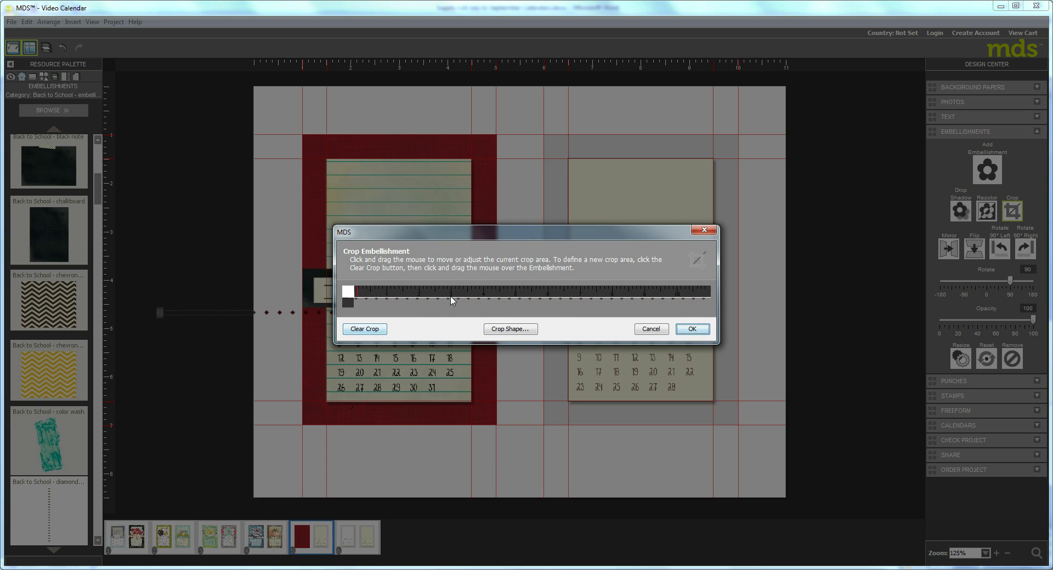
pyautogui.moveTo(434, 296); pyautogui.dragTo(588, 318)
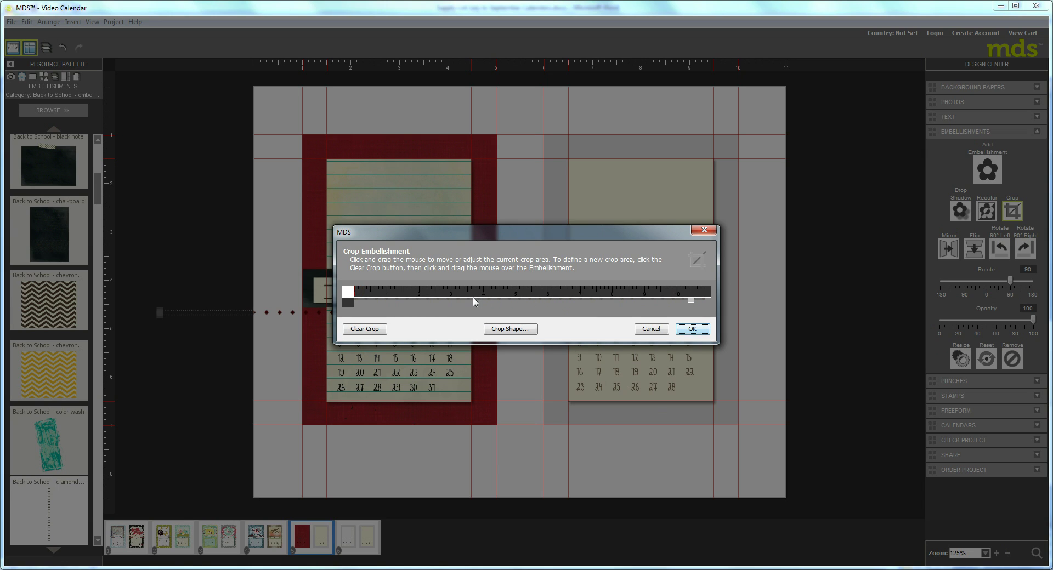
pyautogui.click(365, 329)
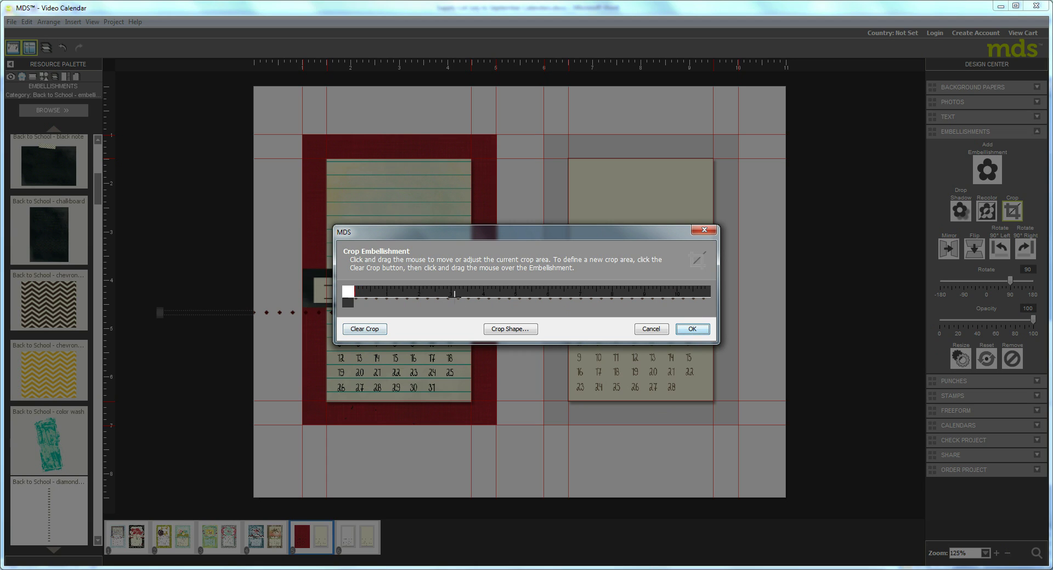
pyautogui.moveTo(454, 295); pyautogui.dragTo(597, 321)
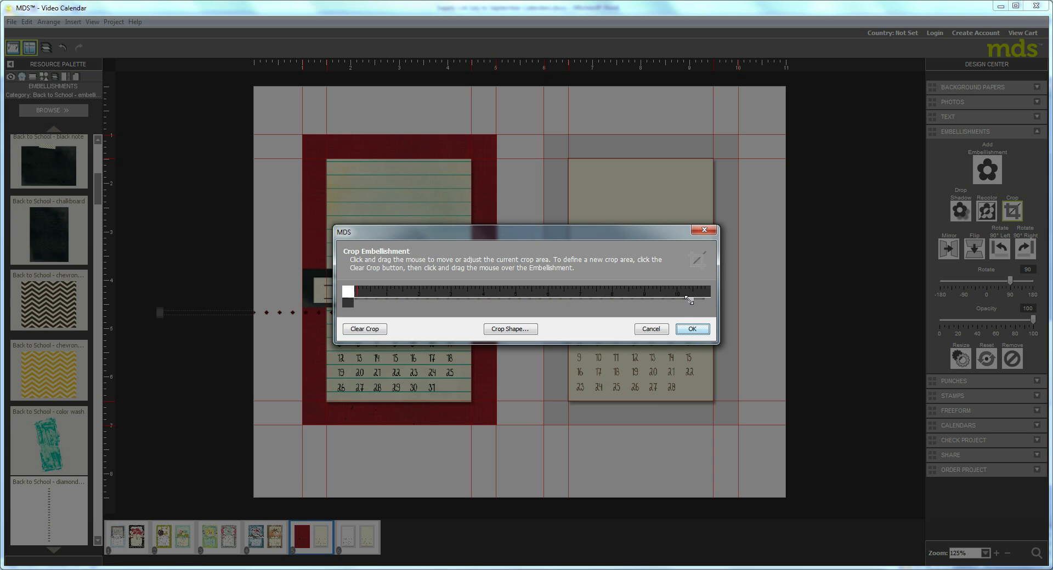
pyautogui.moveTo(689, 301); pyautogui.dragTo(624, 300)
pyautogui.click(651, 329)
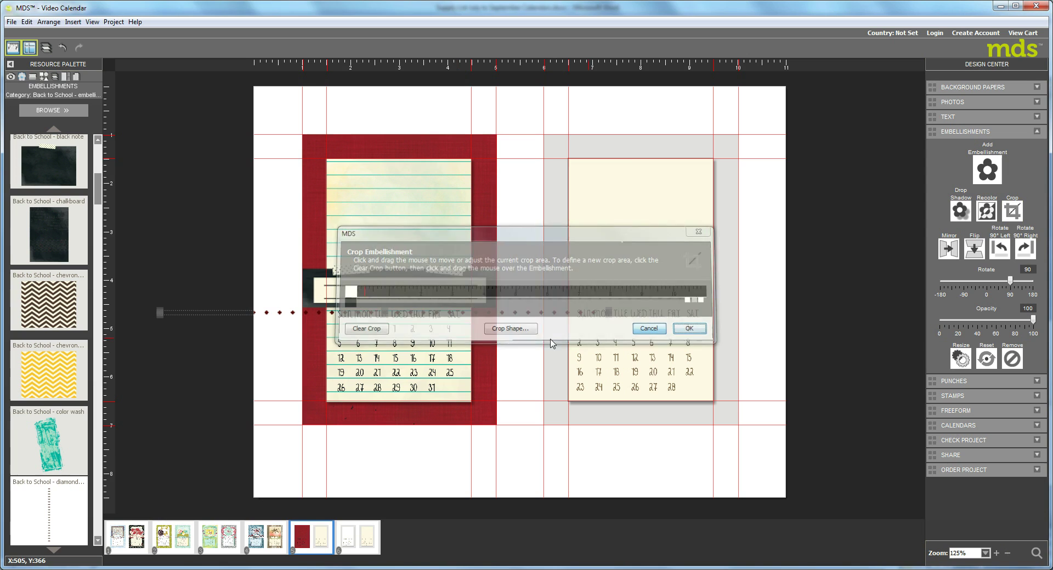
# - Rotate the diamond border 90° left and crop it to about its middle half, positioned down to the red page's bottom edge
pyautogui.click(999, 248)
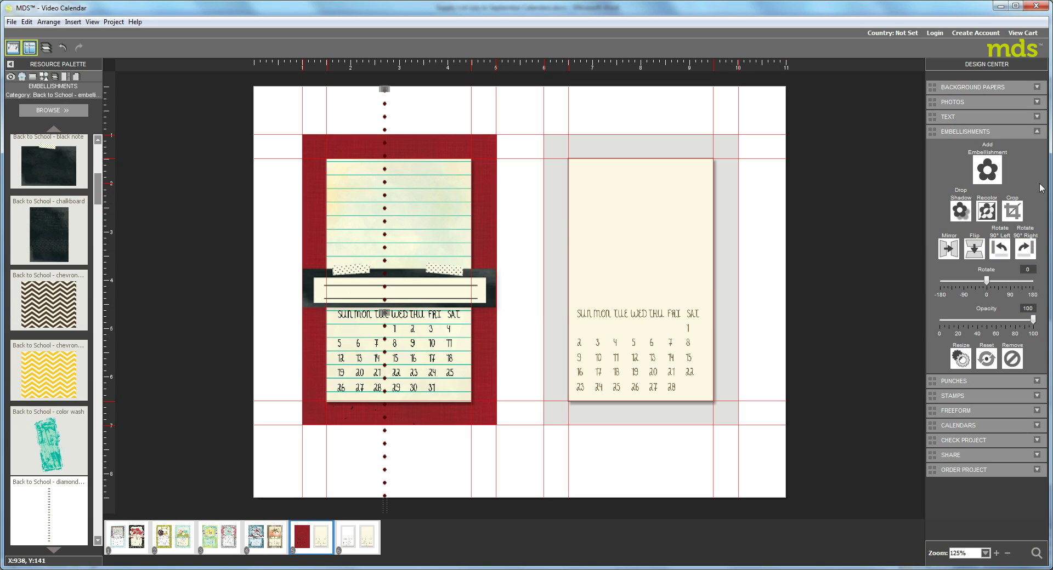
pyautogui.click(1011, 211)
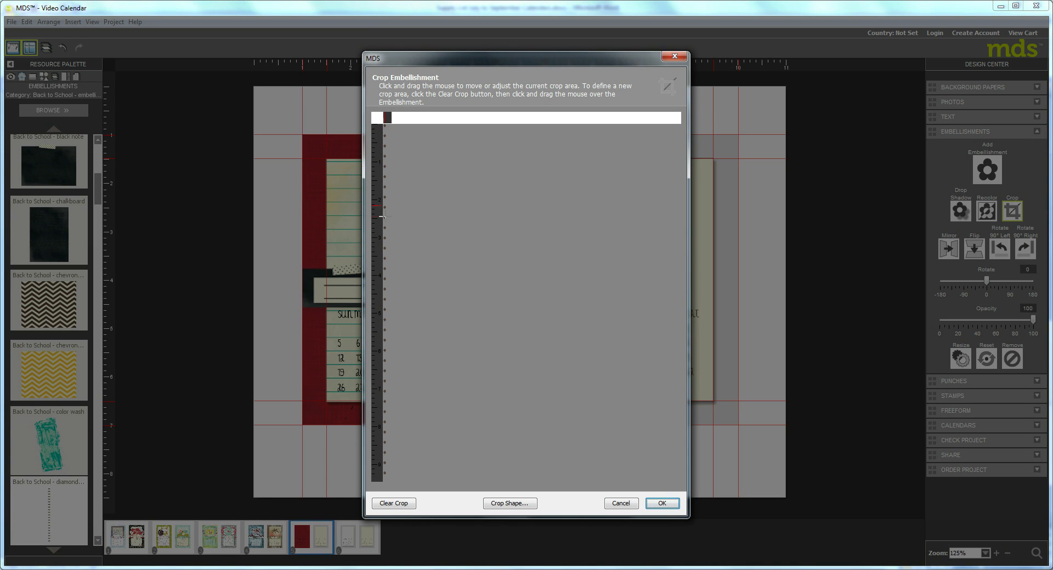
pyautogui.moveTo(379, 209); pyautogui.dragTo(386, 382)
pyautogui.click(662, 503)
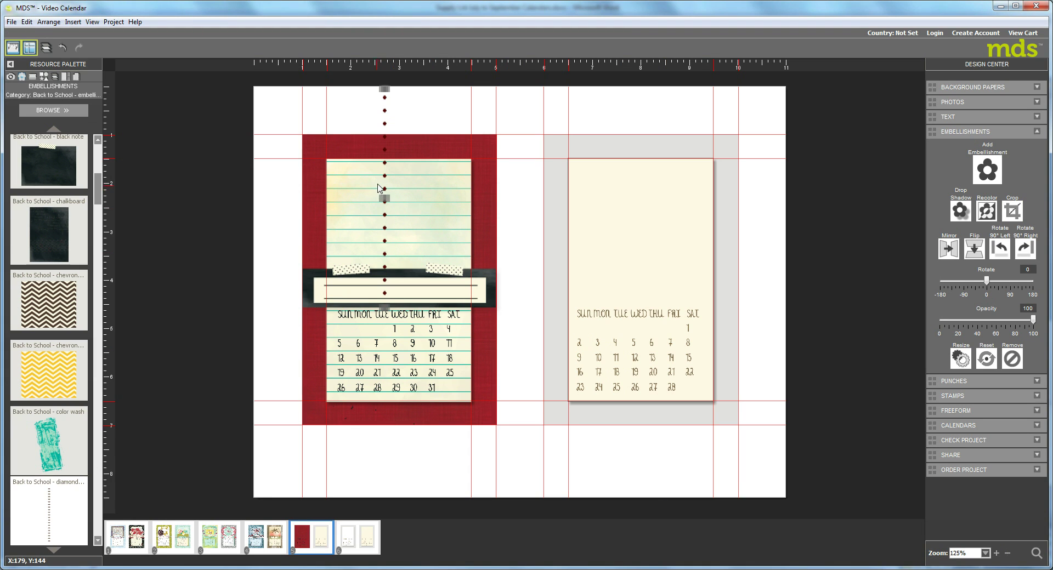
pyautogui.moveTo(385, 219); pyautogui.dragTo(385, 335)
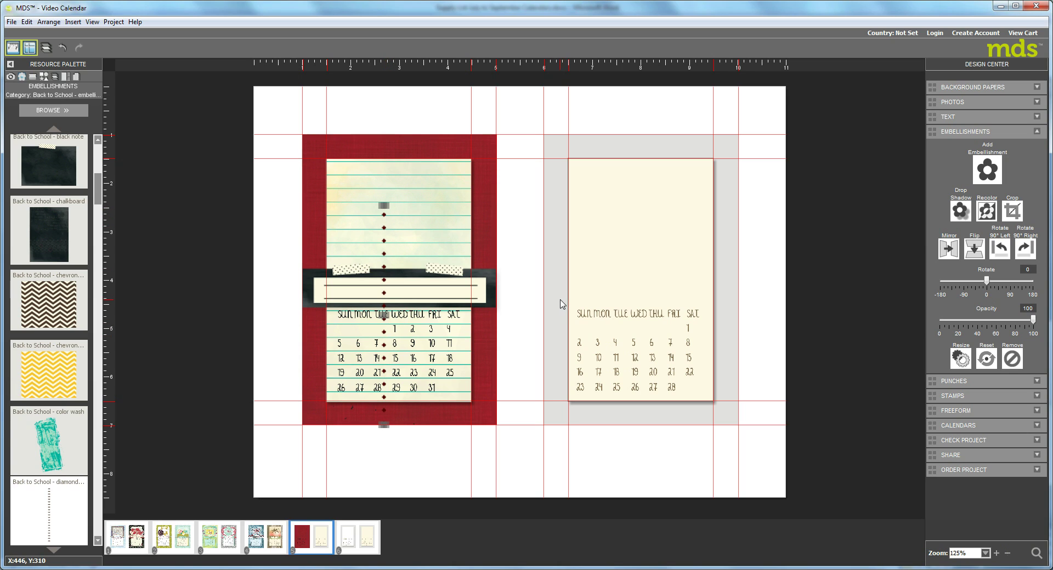
# - Try rotating the diamond border 90° right and trimming its end to fit along the bottom of the lined calendar
pyautogui.click(1025, 248)
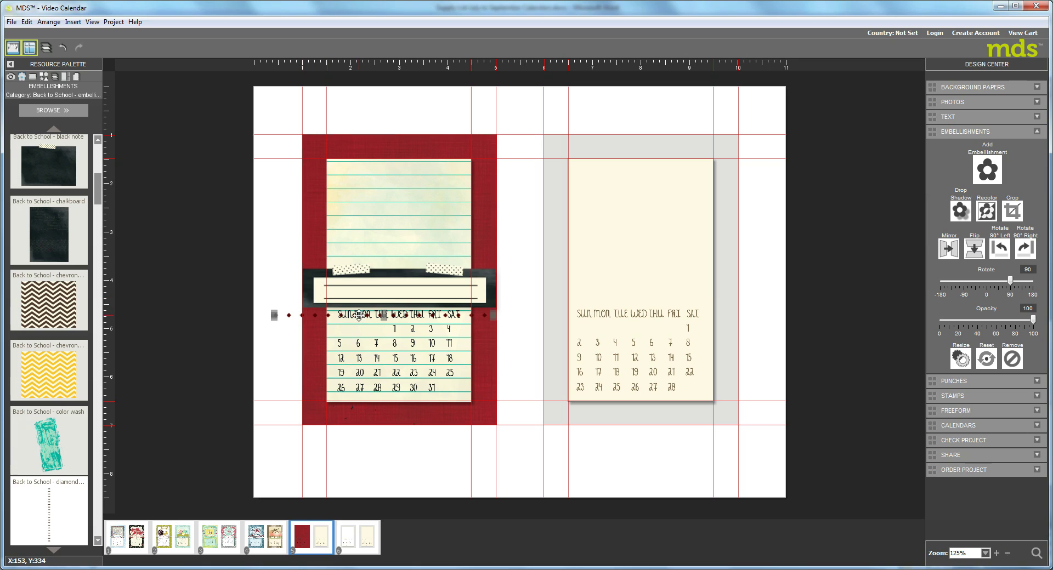
pyautogui.moveTo(358, 316); pyautogui.dragTo(383, 398)
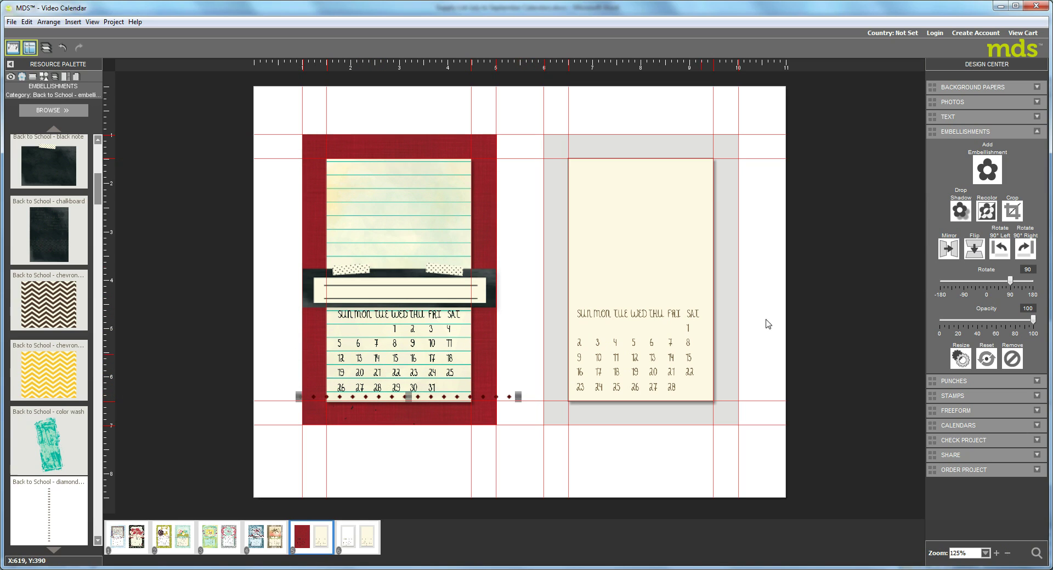
pyautogui.click(1013, 210)
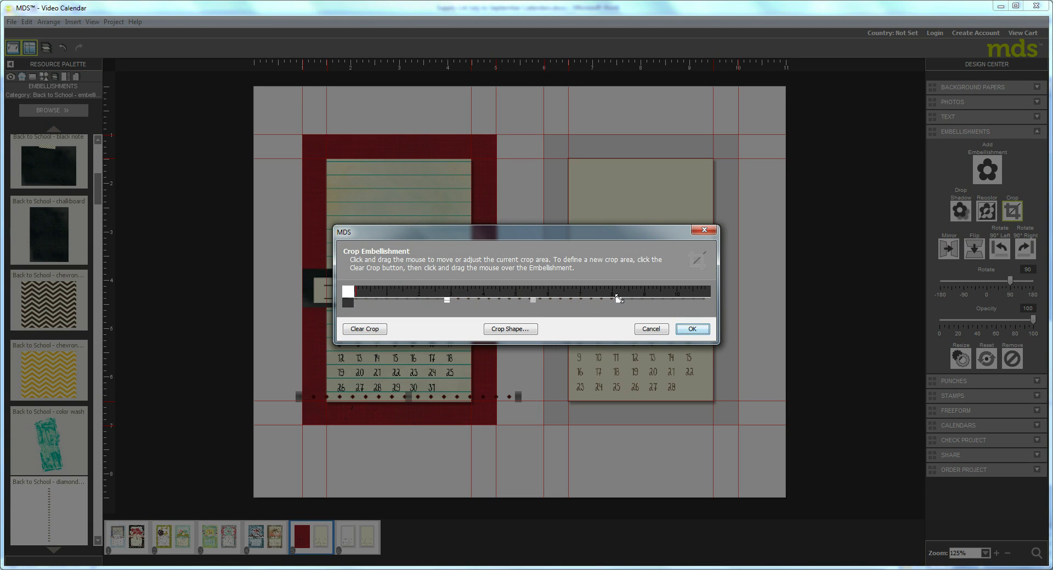
pyautogui.moveTo(618, 299)
pyautogui.mouseDown()
pyautogui.moveTo(602, 298)
pyautogui.moveTo(634, 296)
pyautogui.moveTo(623, 302)
pyautogui.mouseUp()
pyautogui.click(692, 329)
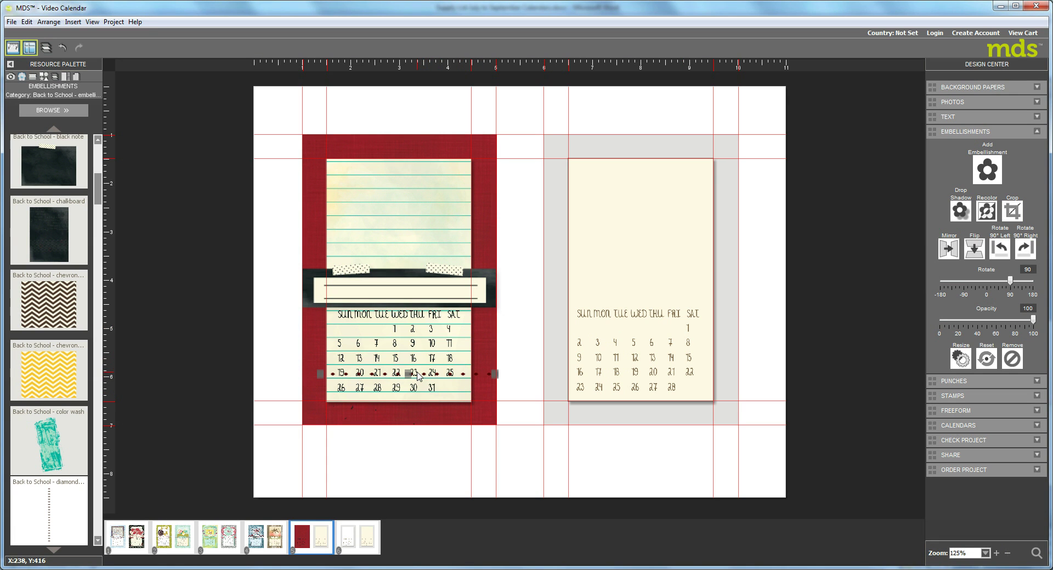
pyautogui.moveTo(417, 374); pyautogui.dragTo(414, 398)
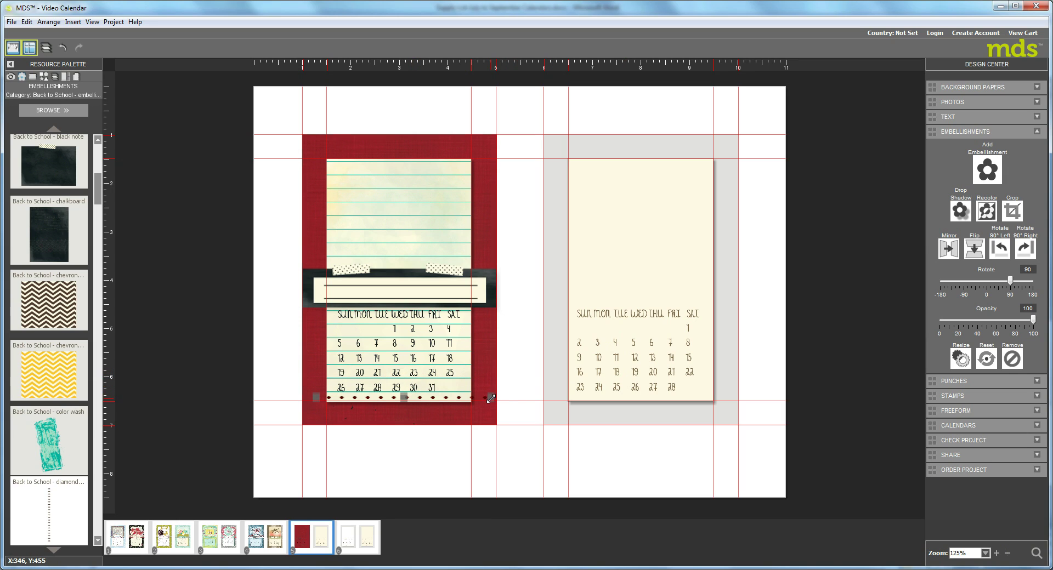
pyautogui.moveTo(491, 398)
pyautogui.mouseDown()
pyautogui.moveTo(480, 399)
pyautogui.moveTo(496, 404)
pyautogui.mouseUp()
# - Undo the diamond border's latest moves, crop and 90° rotation, back to the vertical strip
pyautogui.click(26, 22)
pyautogui.click(44, 31)
pyautogui.click(26, 22)
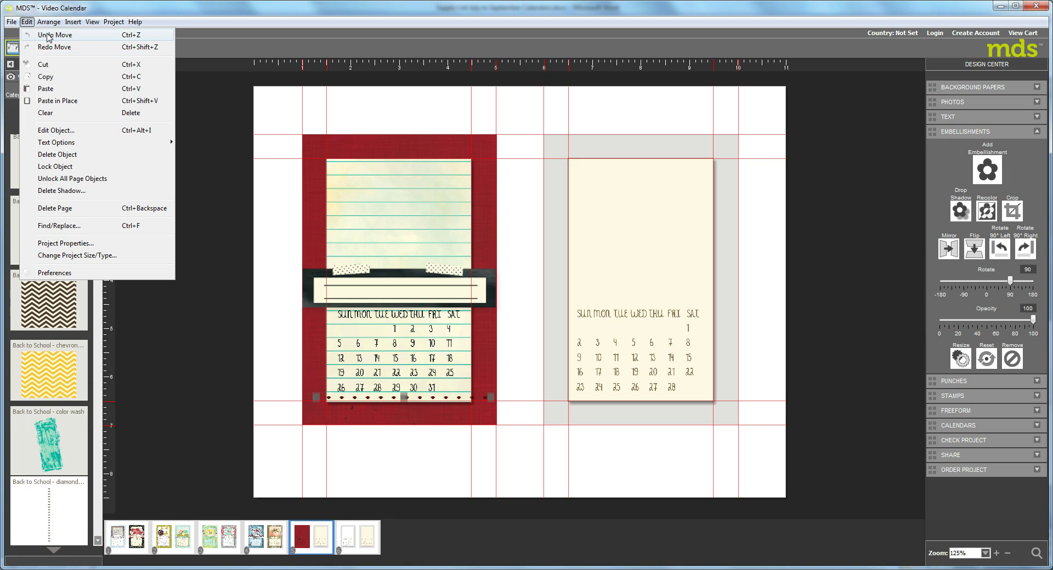
pyautogui.click(46, 31)
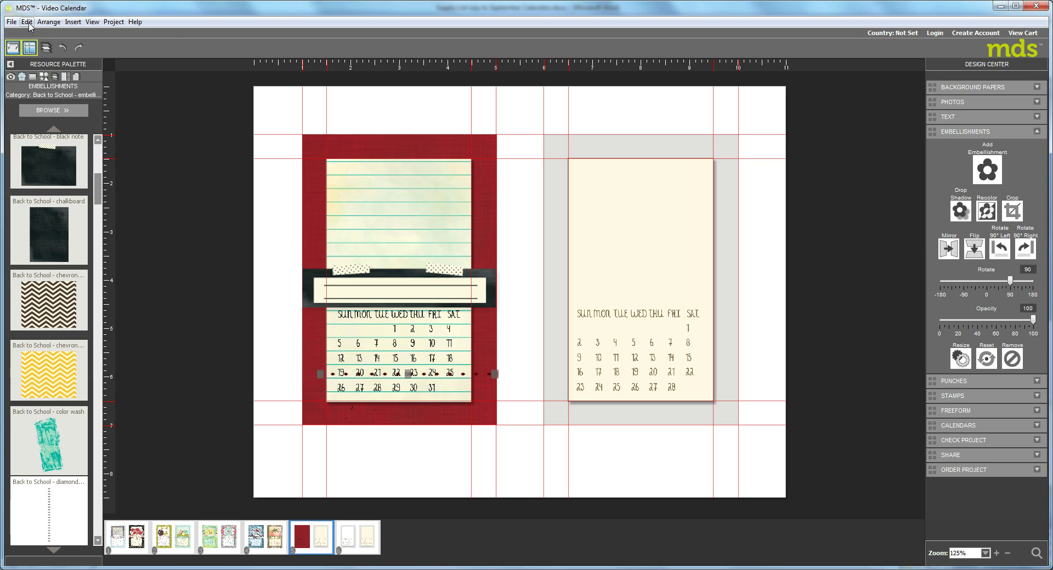
pyautogui.click(27, 22)
pyautogui.click(45, 36)
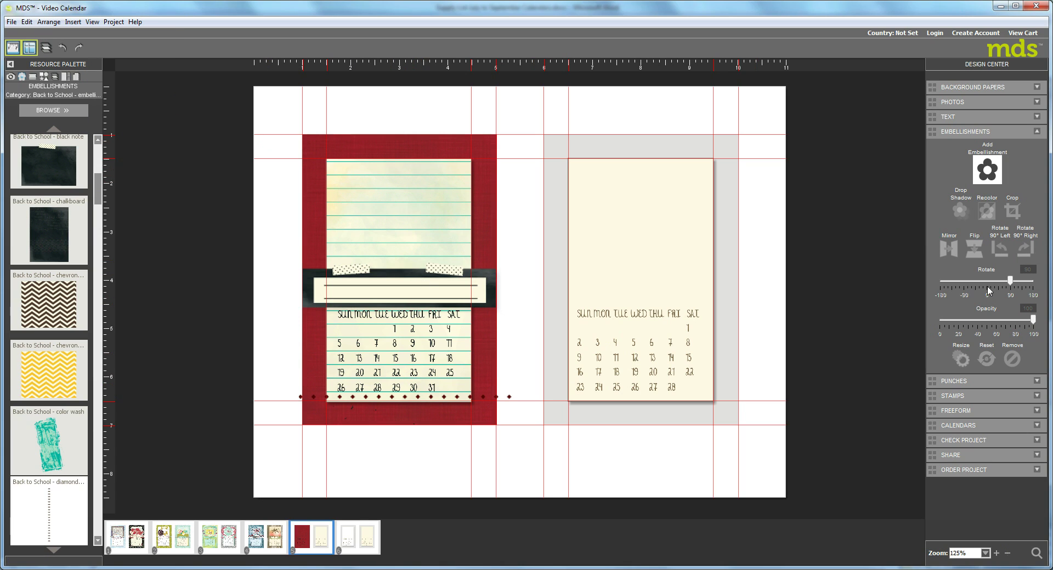
pyautogui.click(27, 22)
pyautogui.click(52, 36)
pyautogui.click(27, 22)
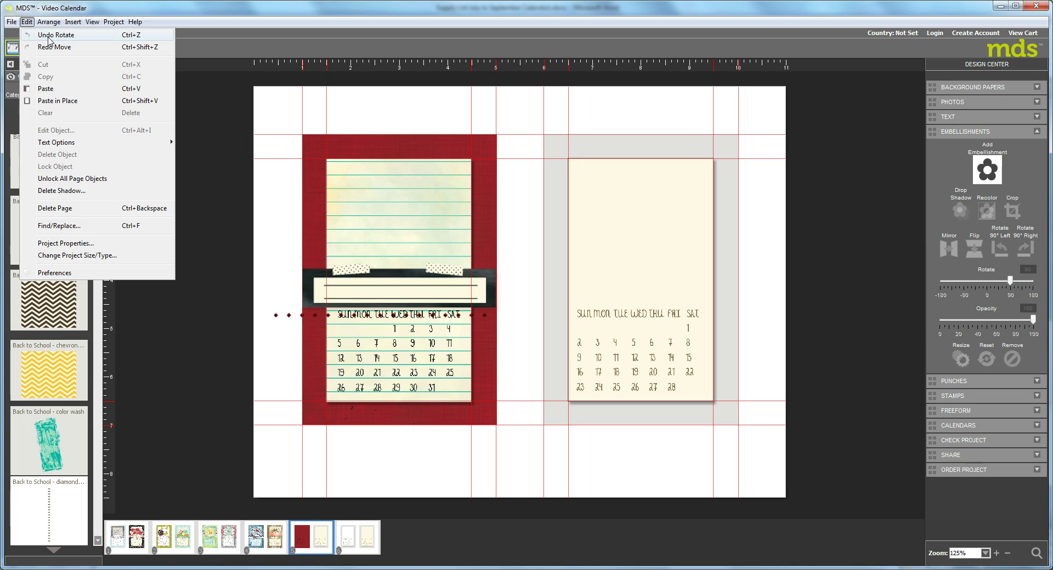
pyautogui.click(49, 35)
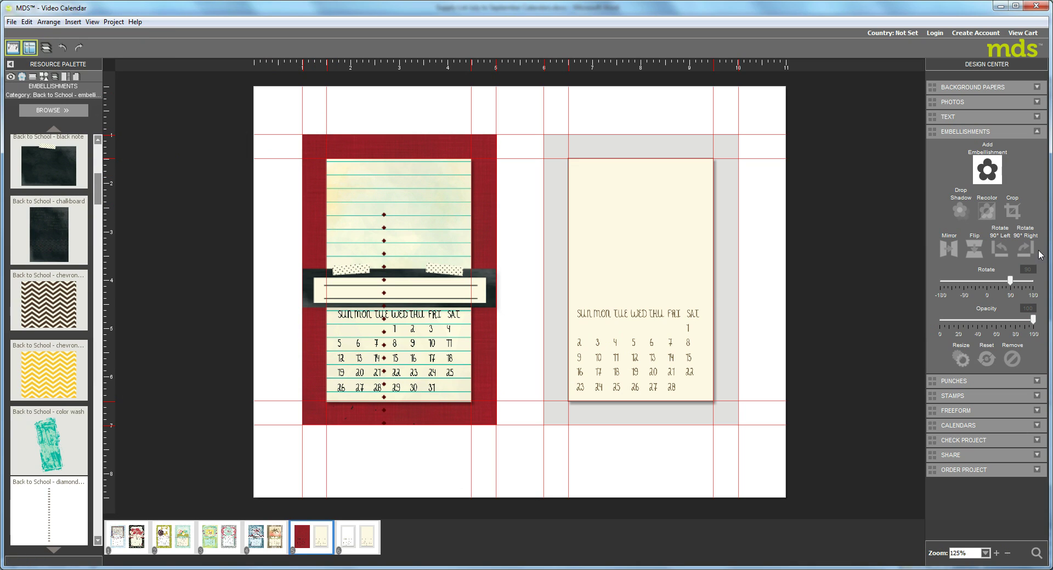
# - Crop the upper end off the vertical diamond border to shorten it further
pyautogui.click(384, 293)
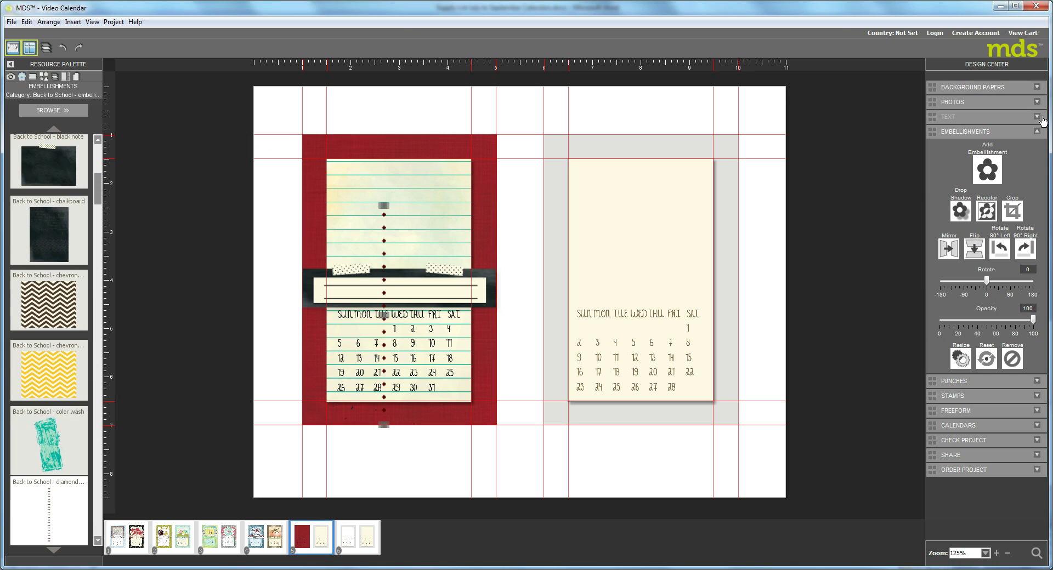
pyautogui.click(1012, 210)
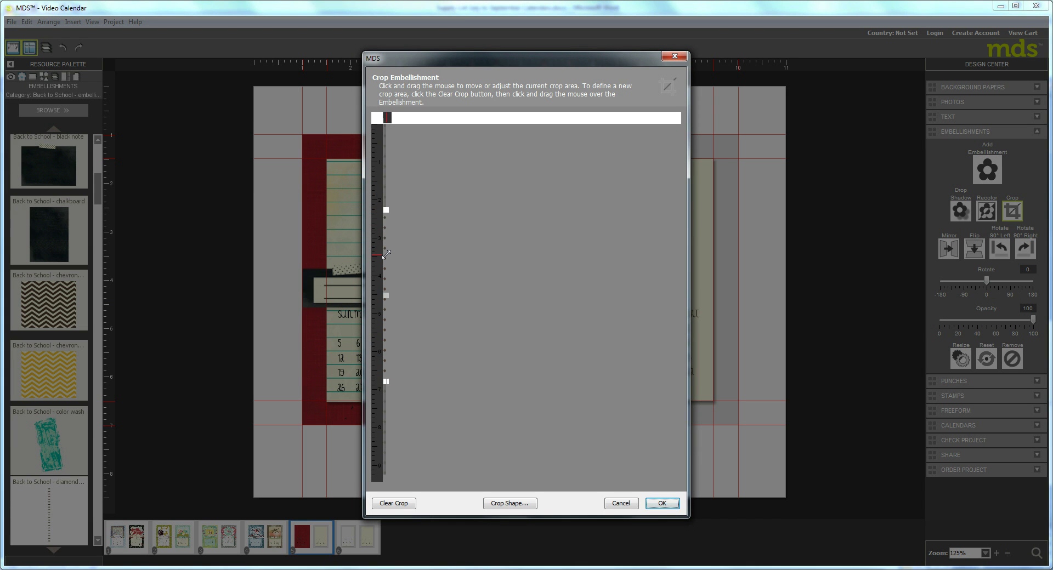
pyautogui.moveTo(386, 209); pyautogui.dragTo(385, 250)
pyautogui.click(661, 504)
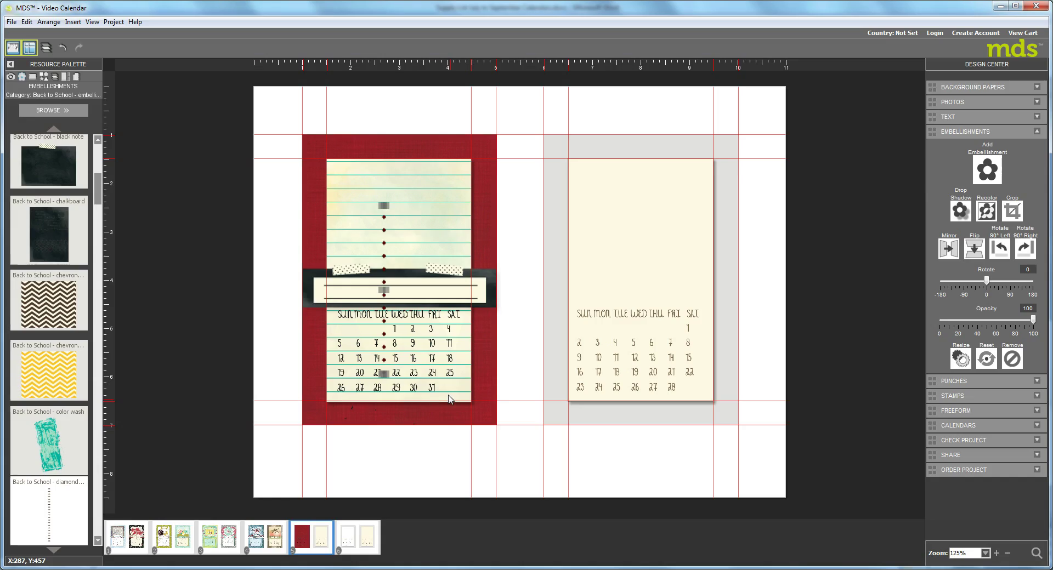
# - Rotate the diamond border 90° right and place it along the bottom edge of the lined calendar
pyautogui.click(1025, 249)
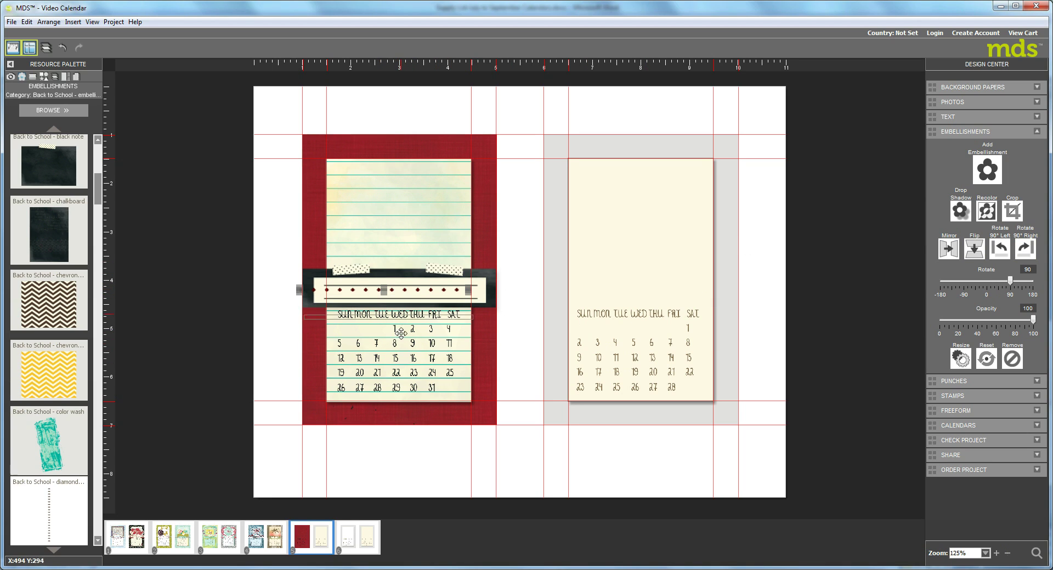
pyautogui.moveTo(398, 390); pyautogui.dragTo(397, 399)
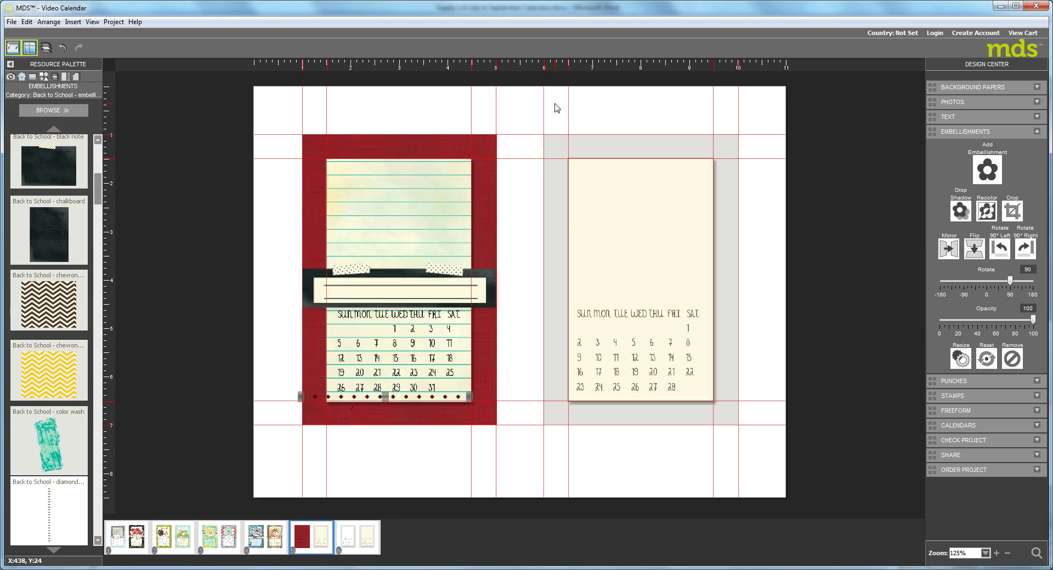
# - Add the Back to School arithmetic stamp on the lined paper just above the banner
pyautogui.click(33, 77)
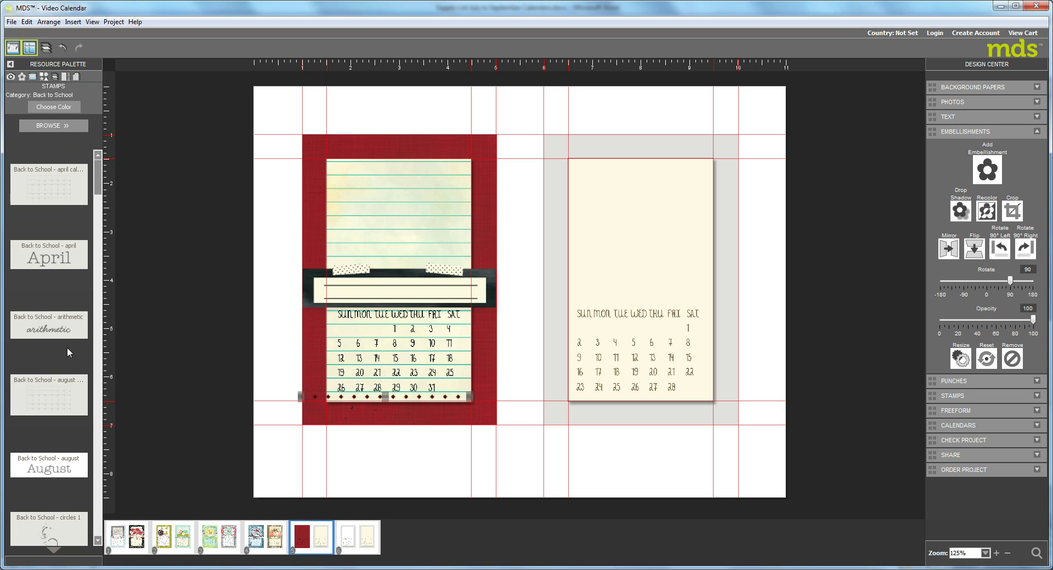
pyautogui.moveTo(44, 334); pyautogui.dragTo(415, 236)
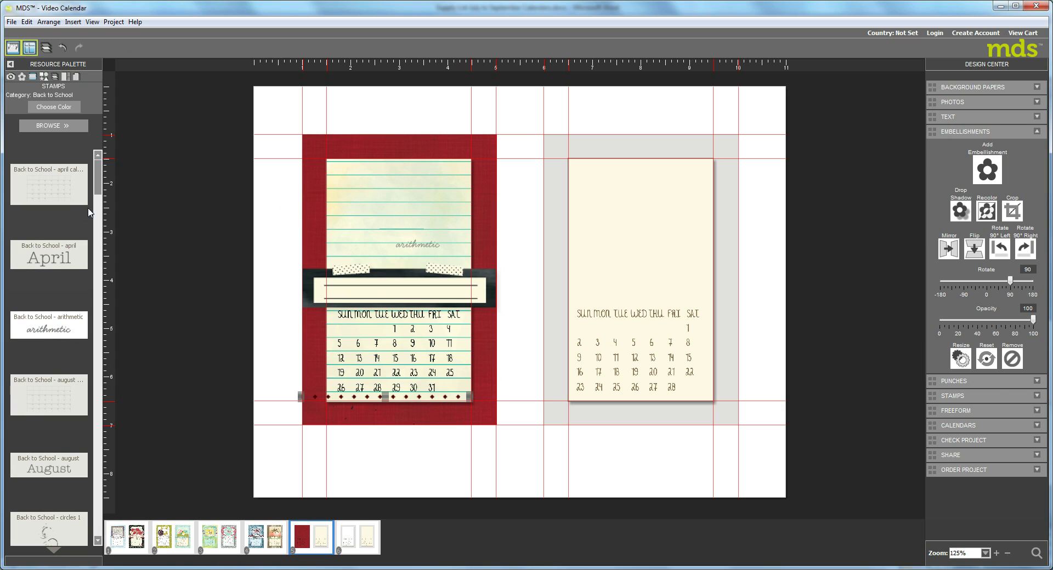
# - Add the Back to School notes stamp with the large sketchy lettering to the red calendar page
pyautogui.click(98, 531)
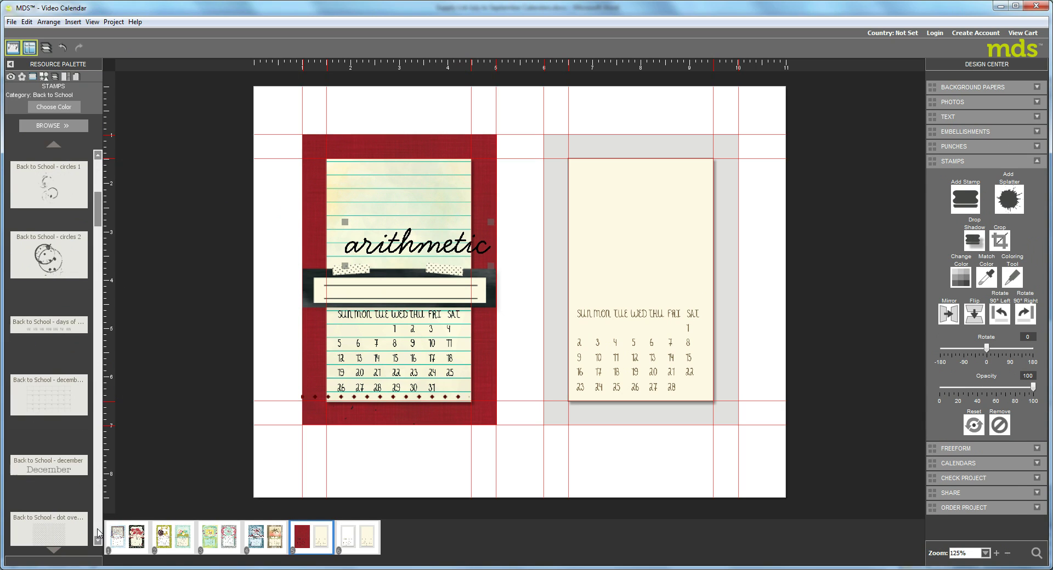
pyautogui.click(99, 531)
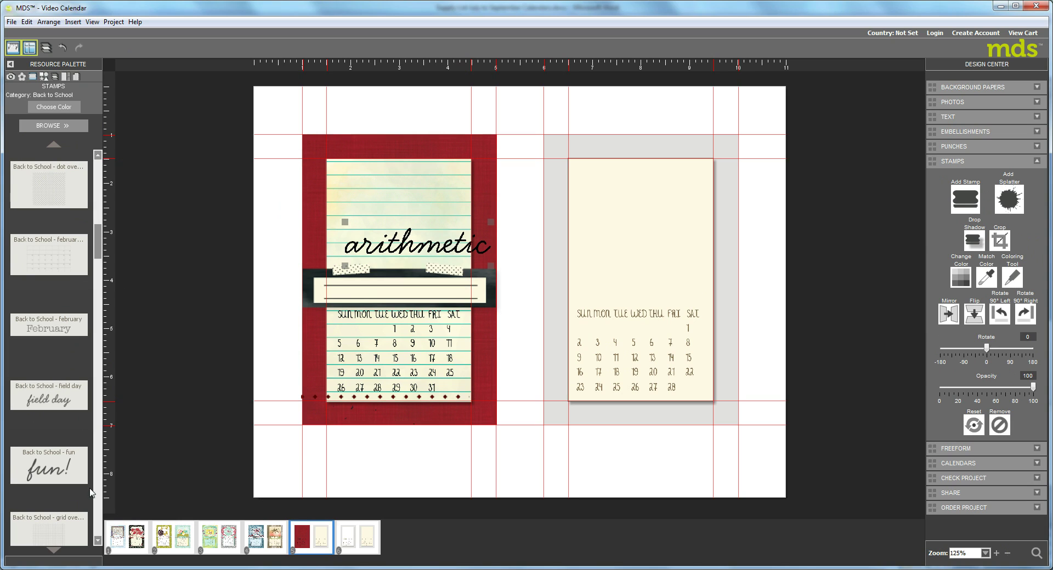
pyautogui.click(98, 532)
pyautogui.click(99, 532)
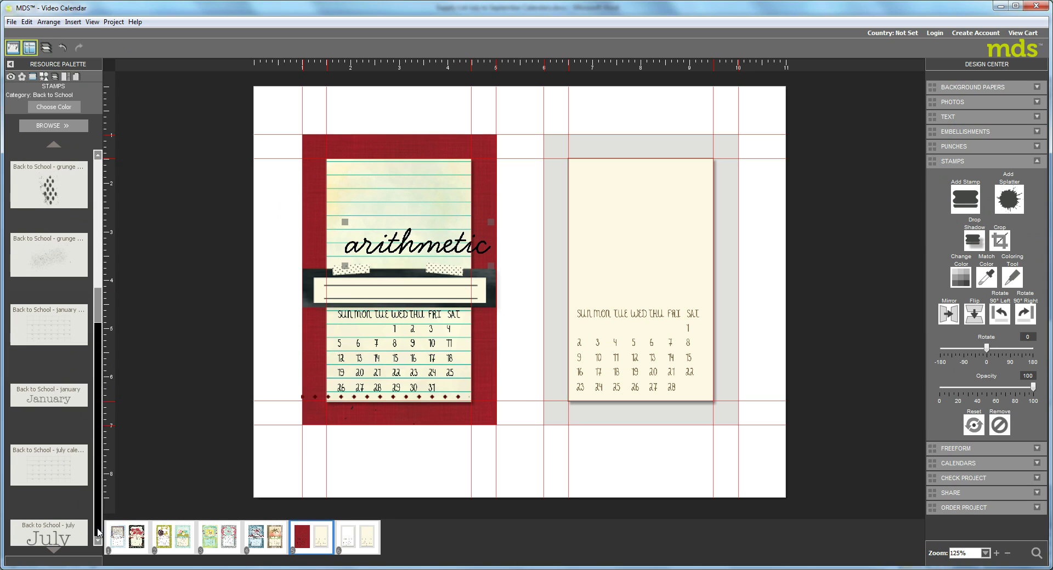
pyautogui.click(98, 529)
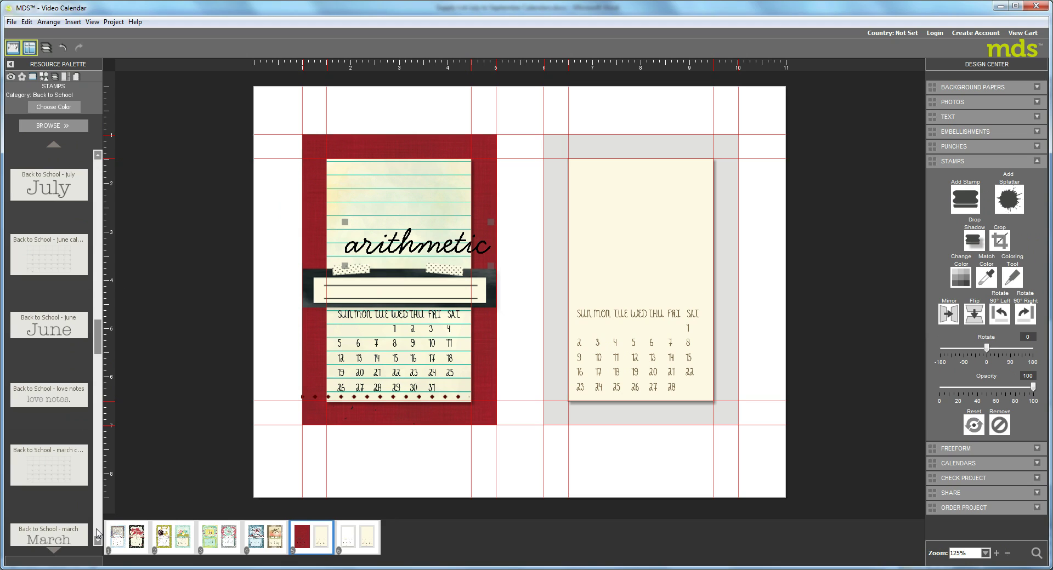
pyautogui.click(98, 532)
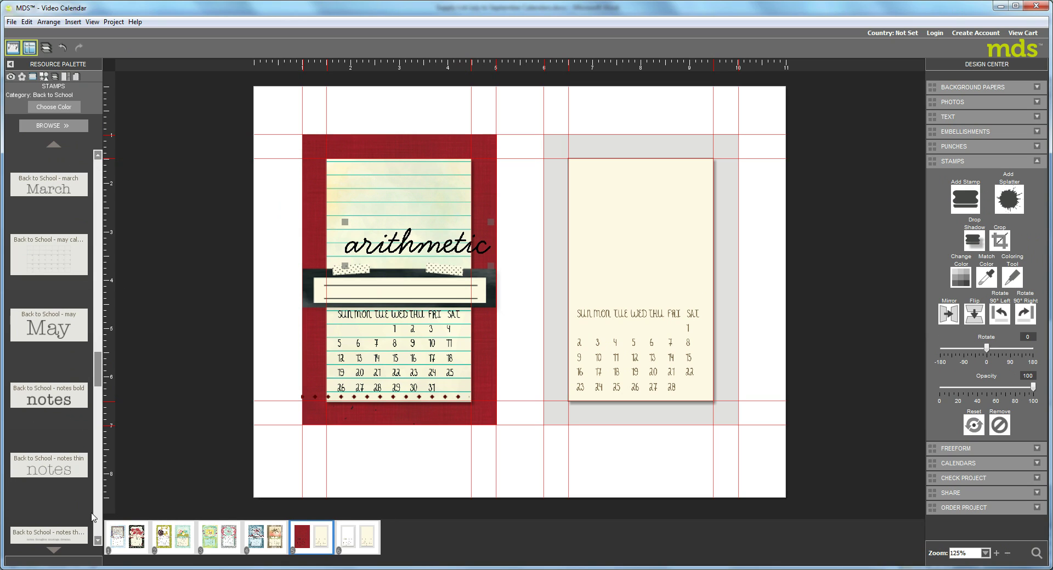
pyautogui.click(97, 532)
pyautogui.doubleClick(41, 257)
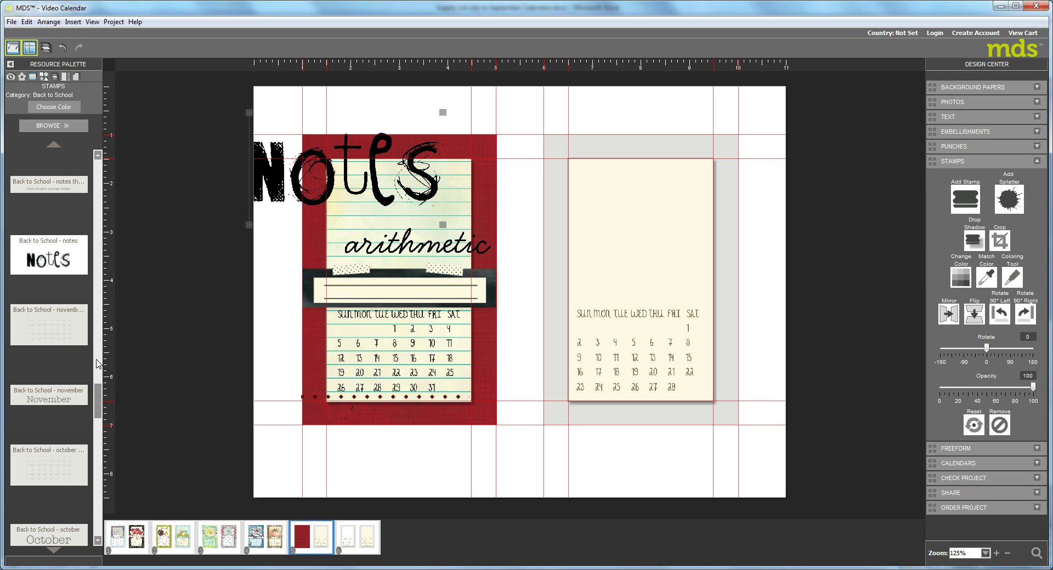
# - Add the Back to School reading stamp on the lined paper above the arithmetic stamp
pyautogui.click(98, 529)
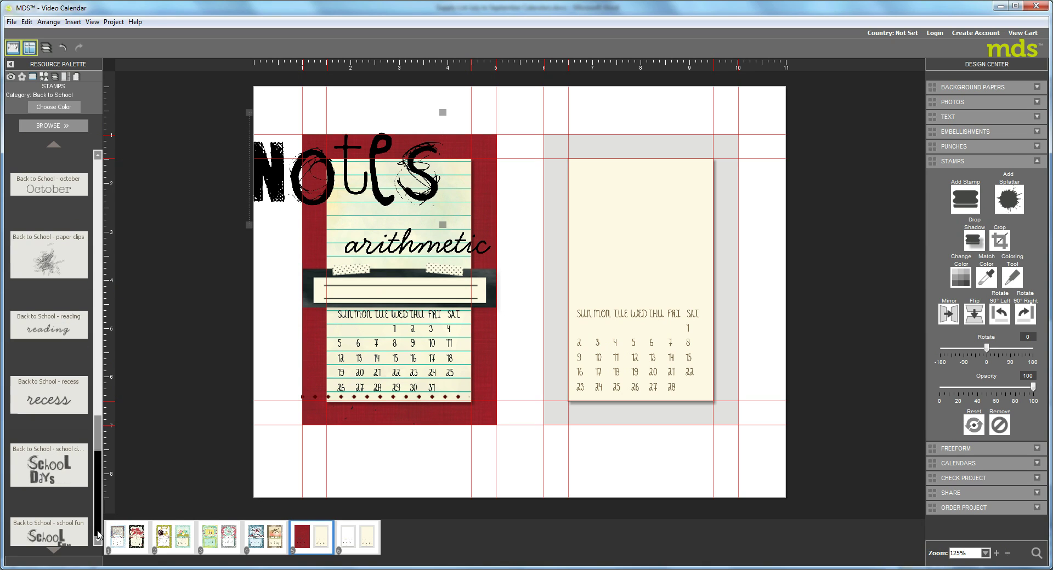
pyautogui.click(97, 530)
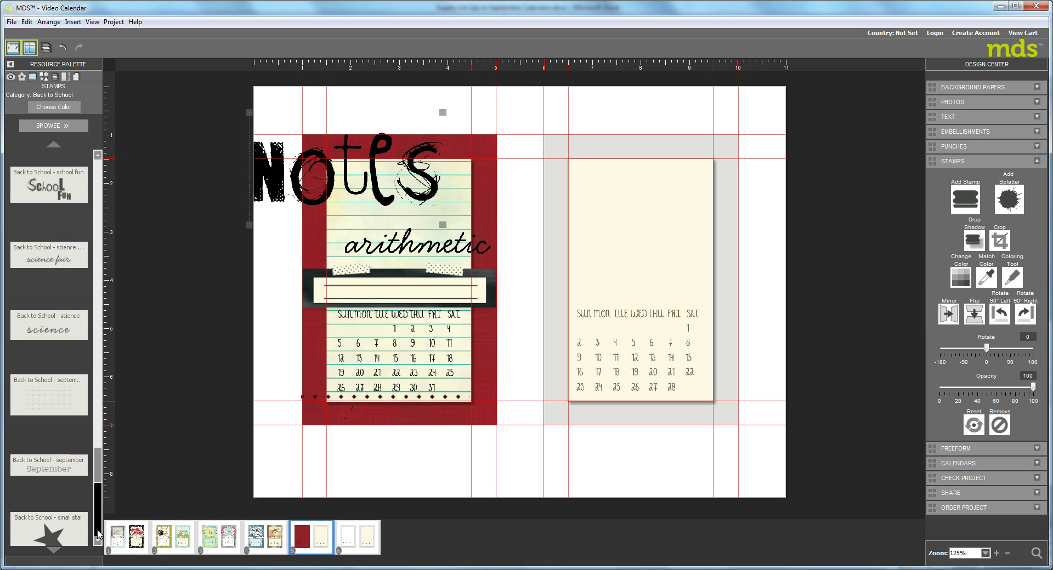
pyautogui.click(96, 213)
pyautogui.moveTo(50, 259); pyautogui.dragTo(421, 204)
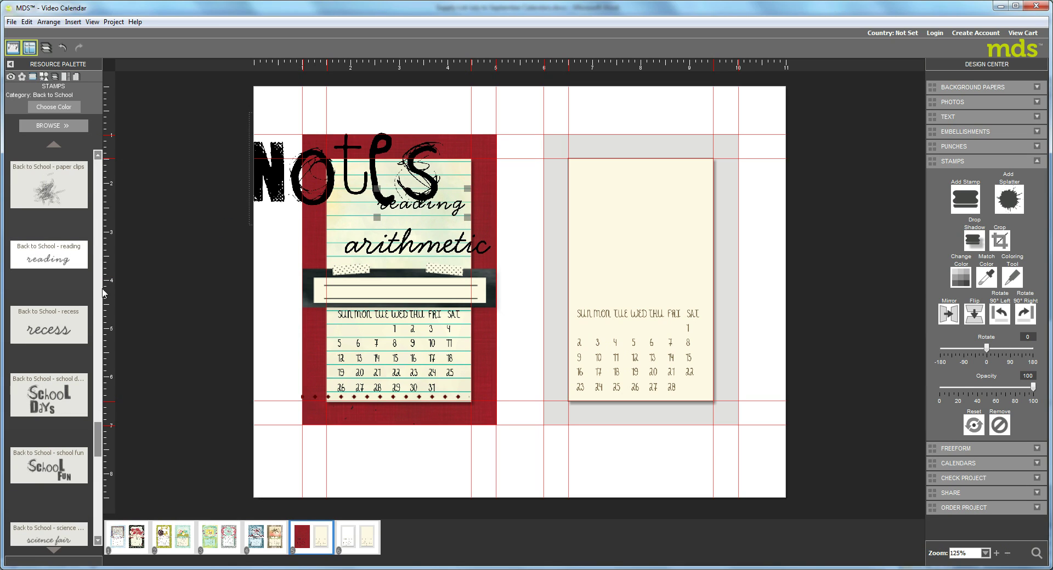
# - Add the Back to School writing stamp between the reading and arithmetic words
pyautogui.click(97, 541)
pyautogui.click(98, 539)
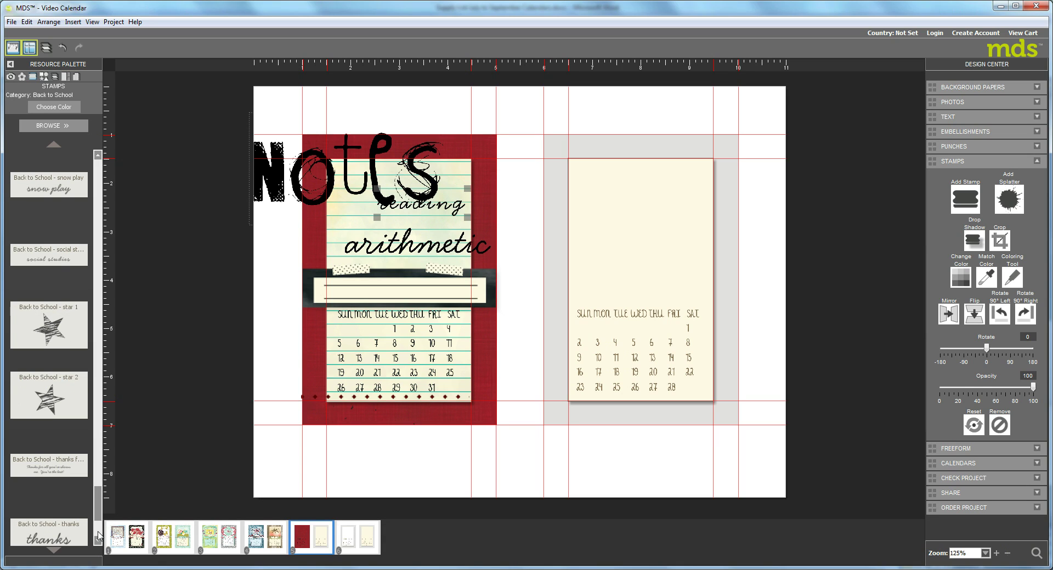
pyautogui.click(98, 537)
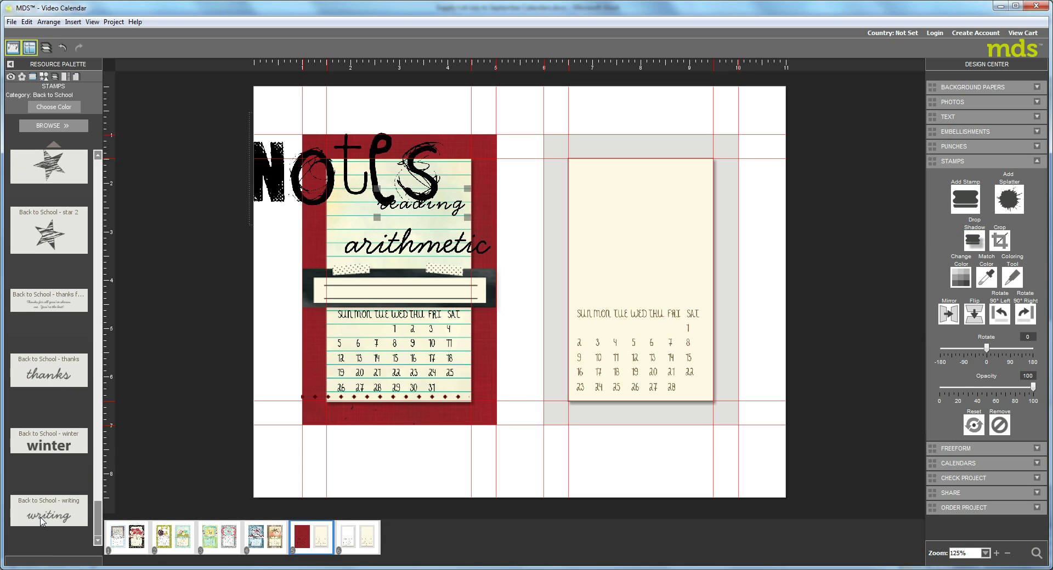
pyautogui.moveTo(41, 521); pyautogui.dragTo(423, 222)
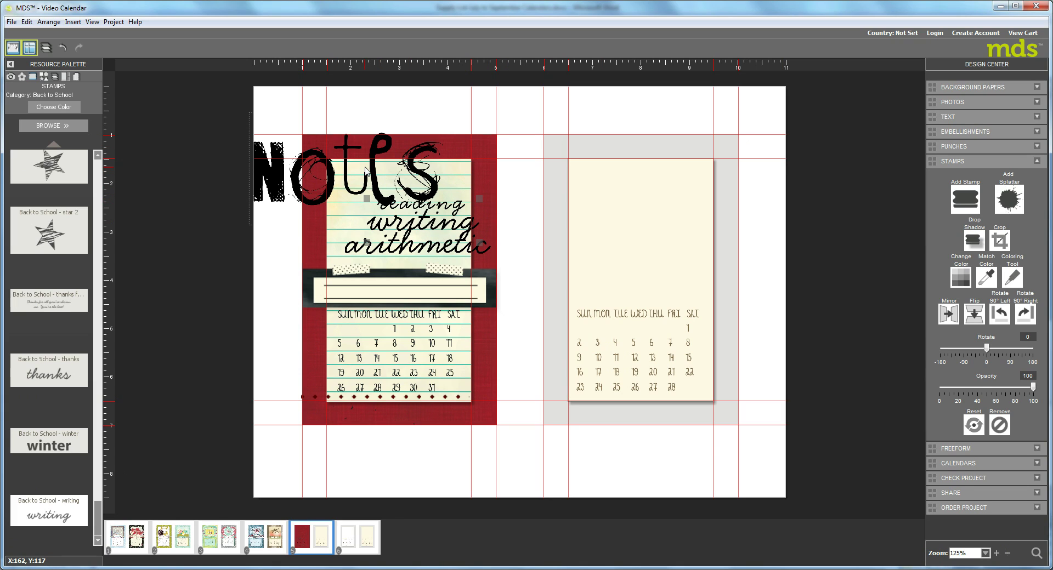
# - Recolor the notes, writing and arithmetic stamps together in light gray from the Stampin' Up! palette
pyautogui.click(405, 186)
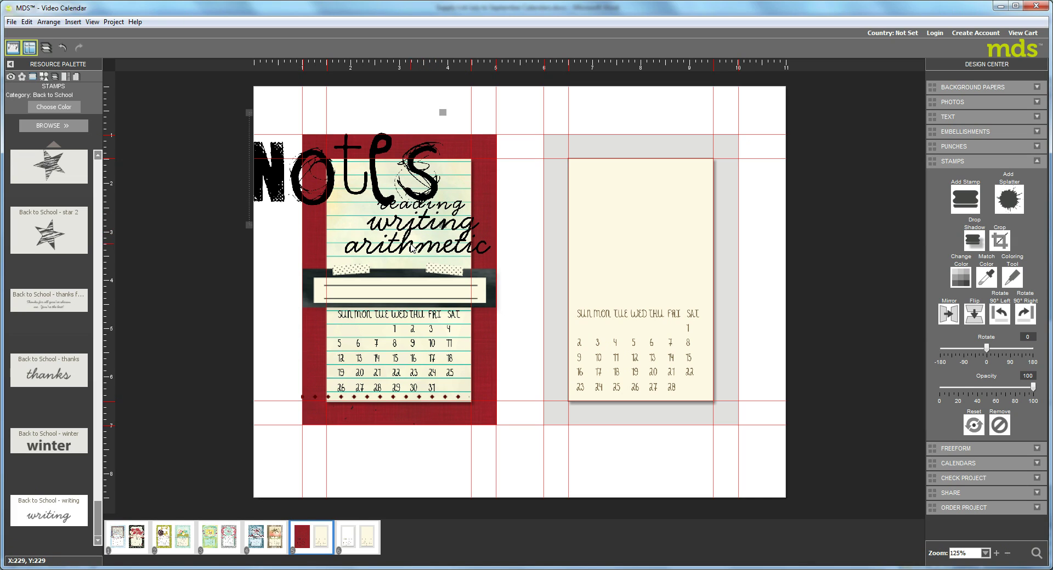
pyautogui.click(445, 228)
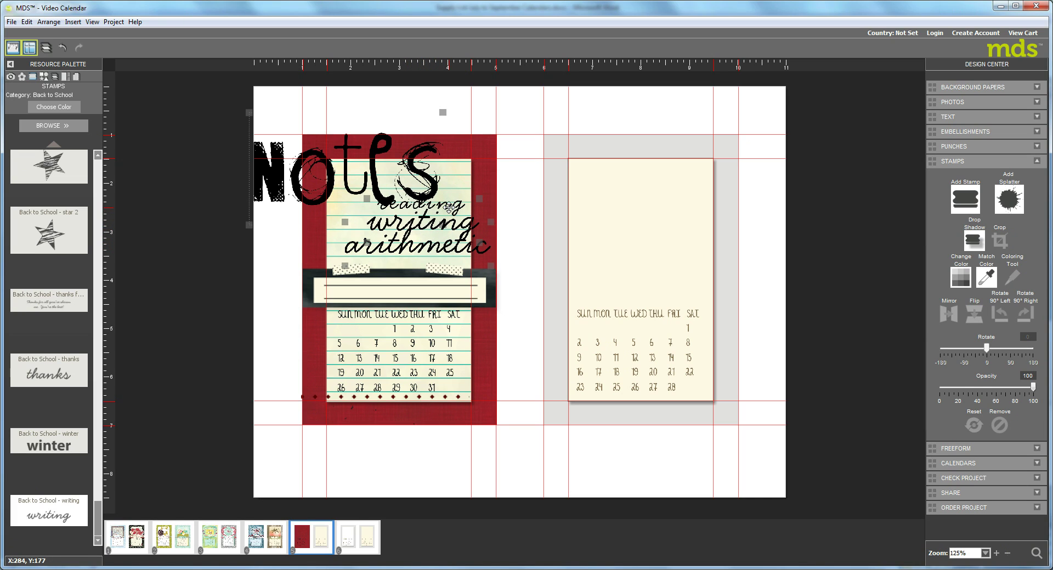
pyautogui.keyDown('shift'); pyautogui.click(454, 207); pyautogui.keyUp('shift')
pyautogui.click(962, 284)
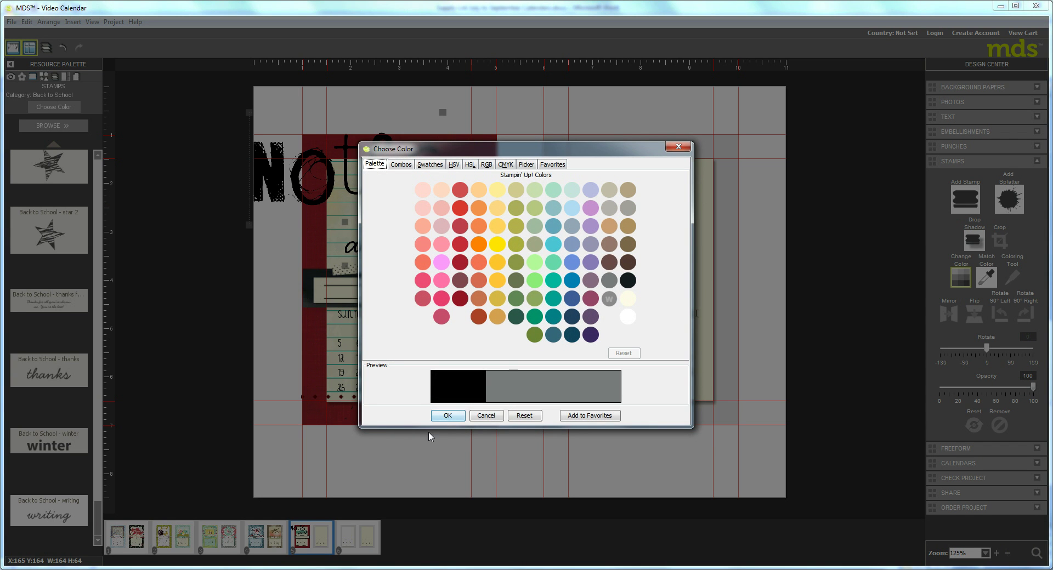
pyautogui.click(609, 208)
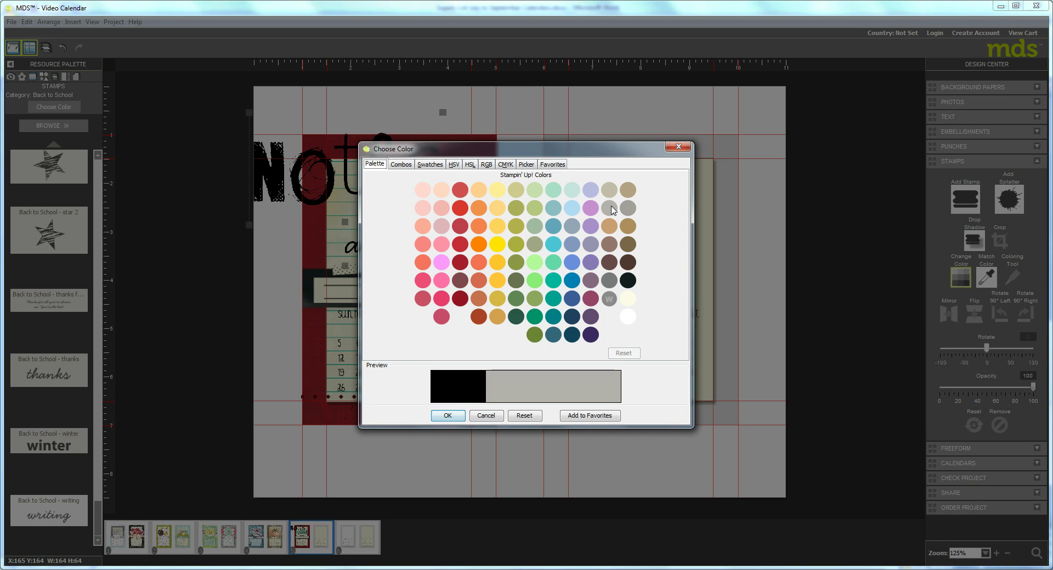
pyautogui.click(448, 416)
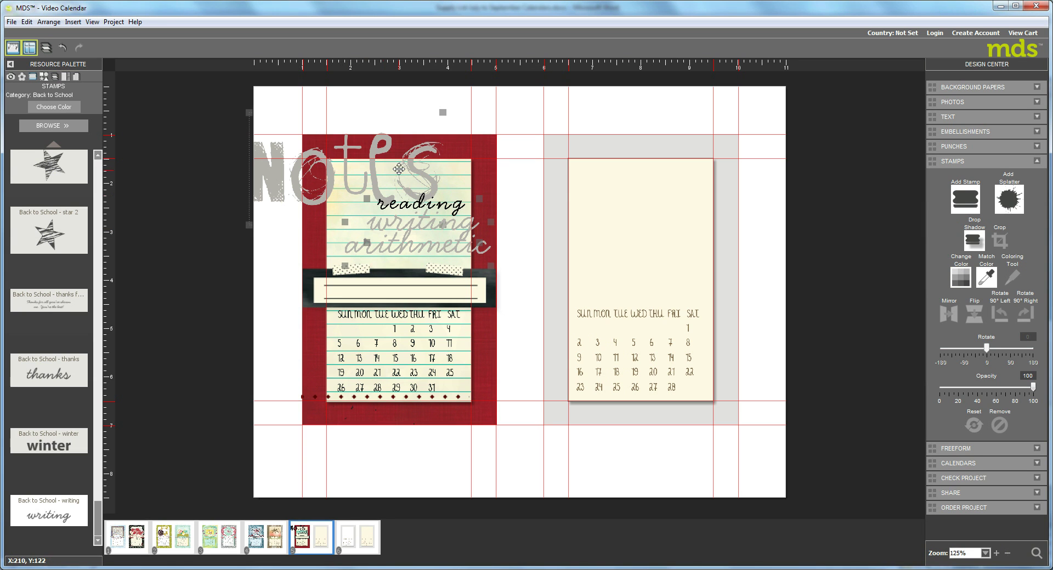
# - Shift the gray word stamps upward and place the reading stamp below them, just above the banner
pyautogui.moveTo(425, 236); pyautogui.dragTo(473, 189)
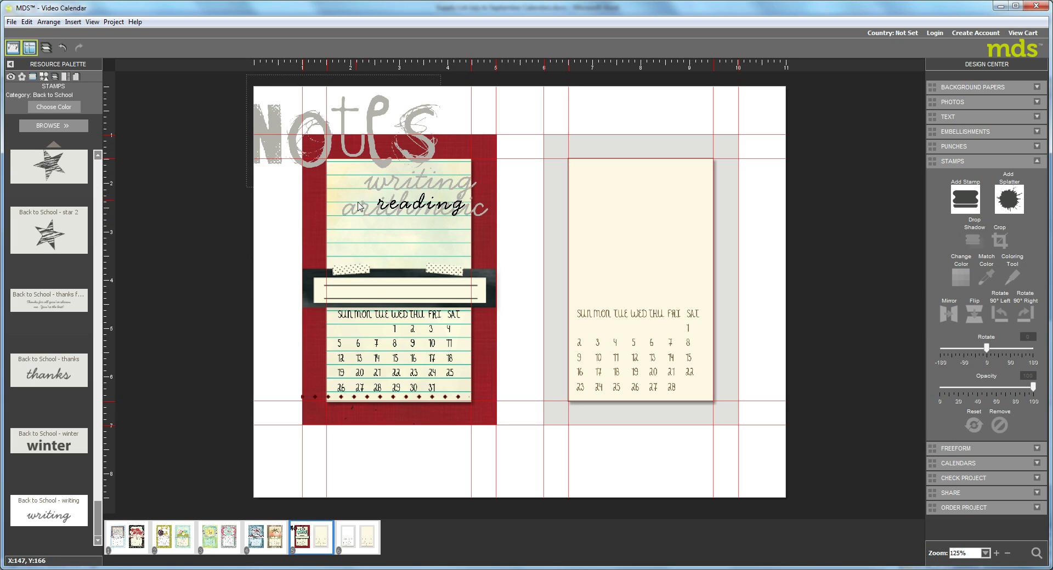
pyautogui.click(384, 198)
pyautogui.moveTo(383, 216); pyautogui.dragTo(387, 242)
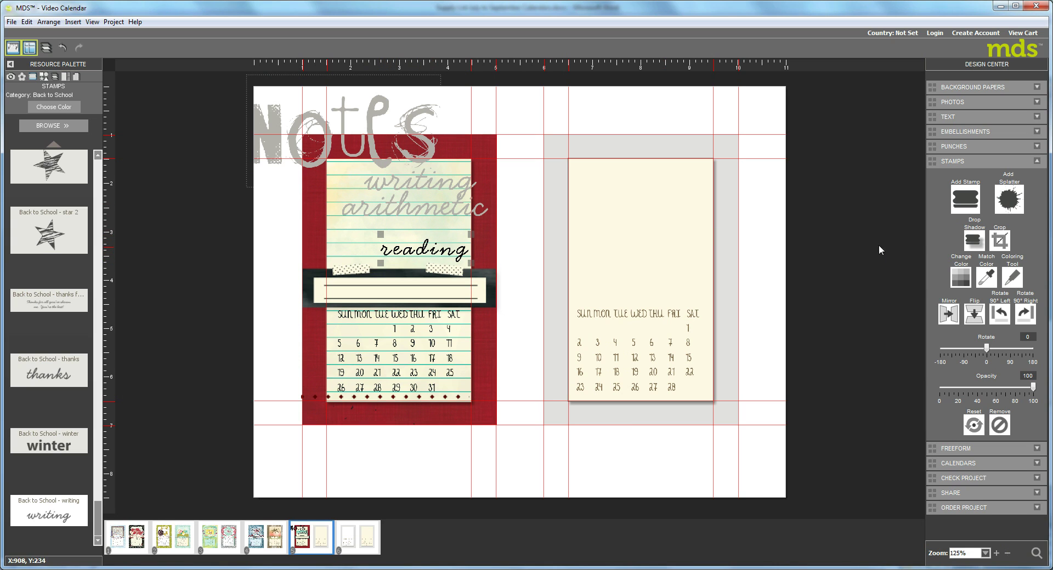
# - Recolor the reading stamp in the same light gray as the other words
pyautogui.click(961, 276)
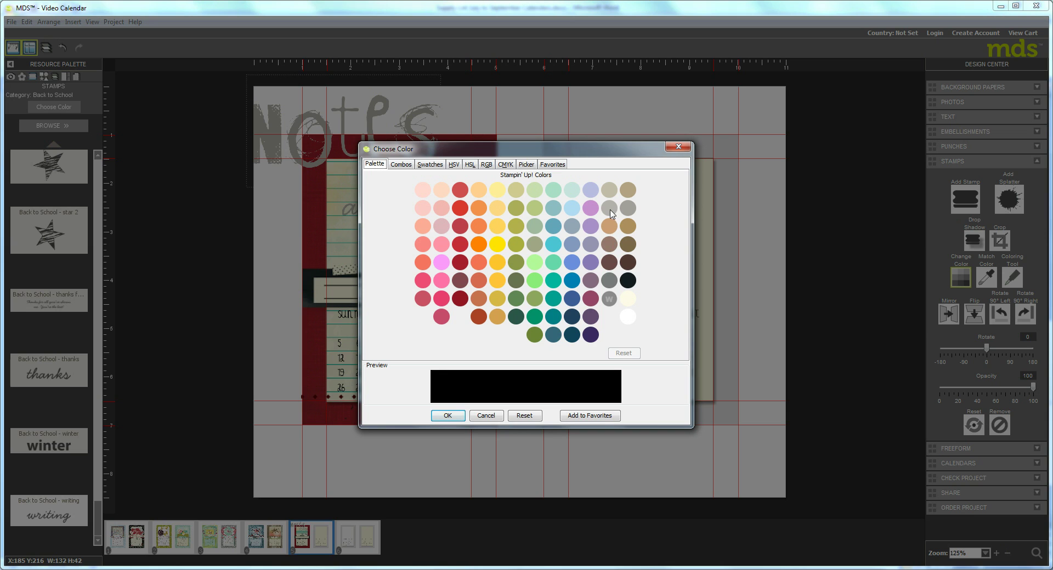
pyautogui.click(610, 213)
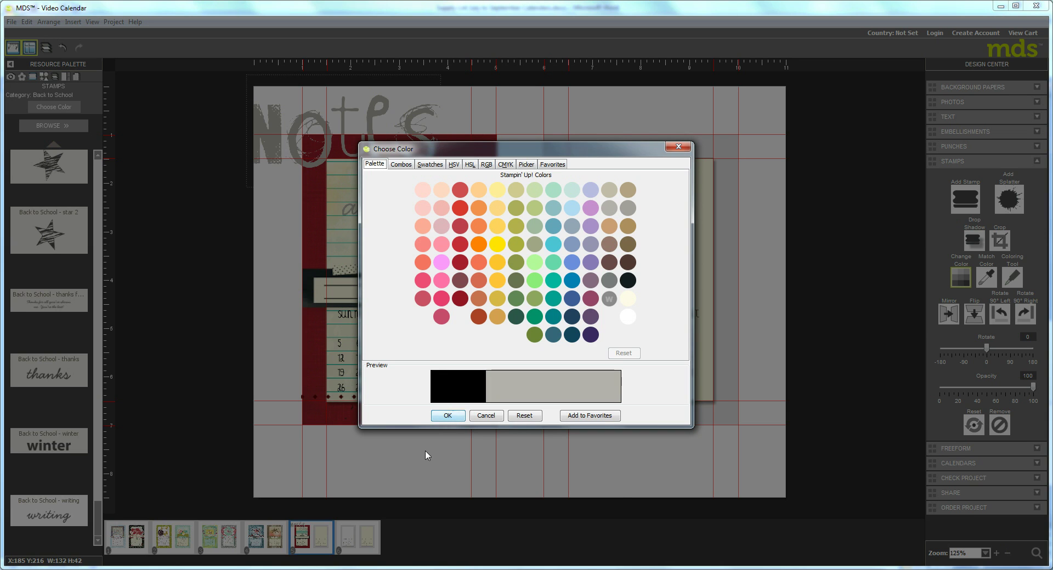
pyautogui.click(447, 415)
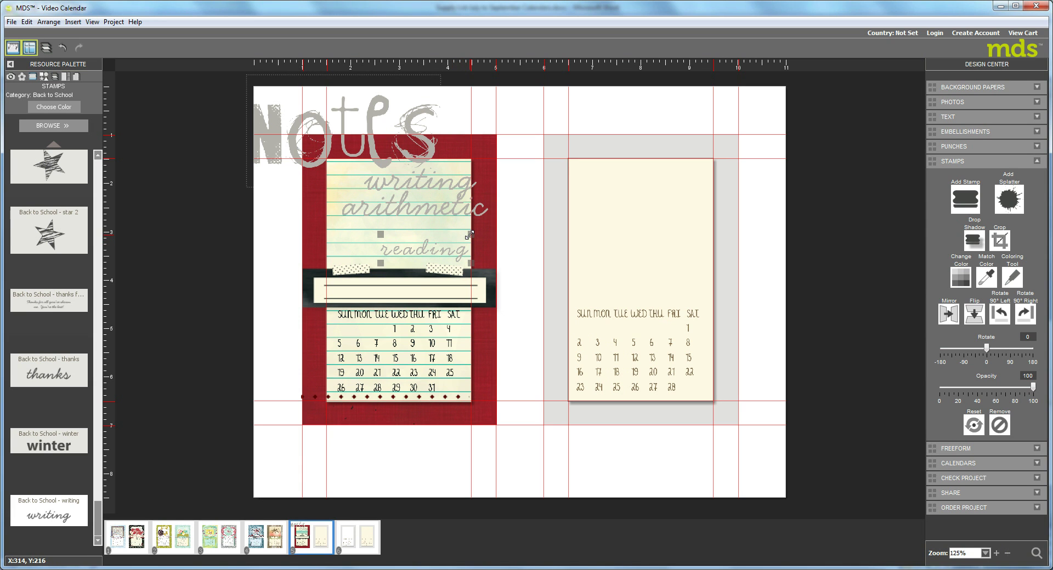
# - Shrink the reading, writing and arithmetic stamps and stack them in that order along the lined paper's right edge above the banner
pyautogui.moveTo(469, 234); pyautogui.dragTo(438, 222)
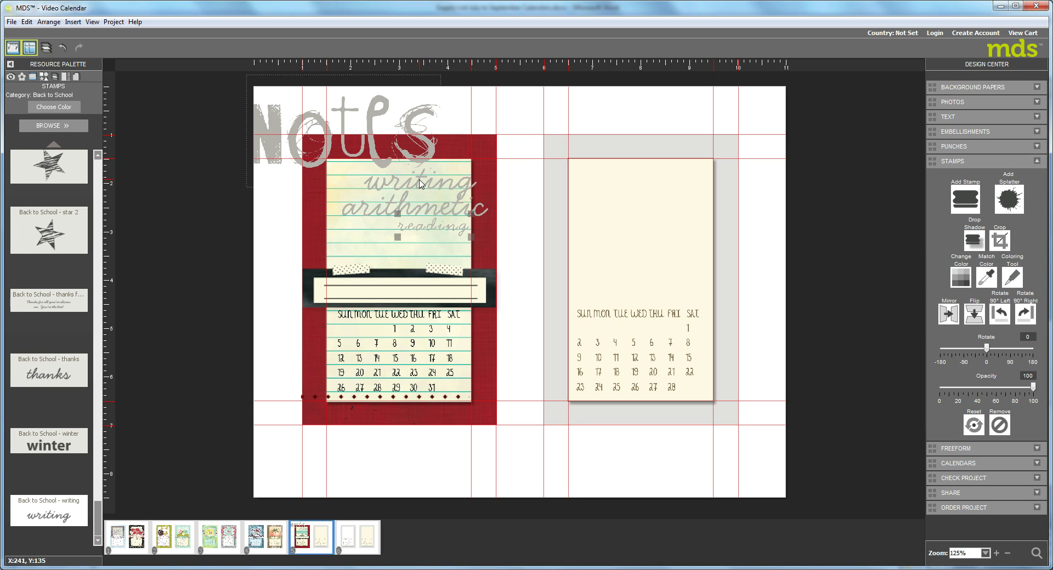
pyautogui.moveTo(420, 184); pyautogui.dragTo(420, 233)
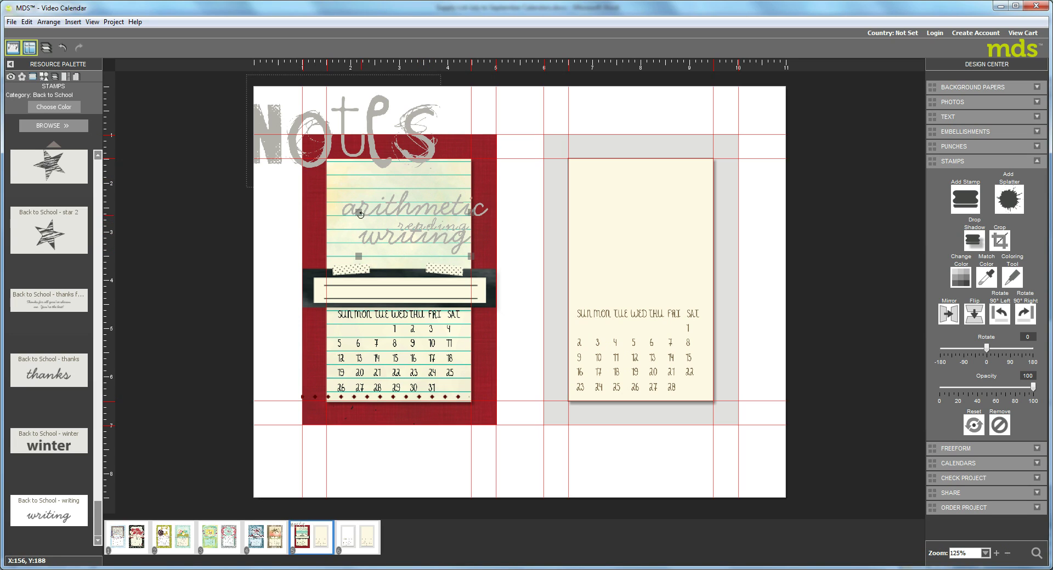
pyautogui.moveTo(359, 212); pyautogui.dragTo(393, 225)
pyautogui.moveTo(445, 247); pyautogui.dragTo(445, 239)
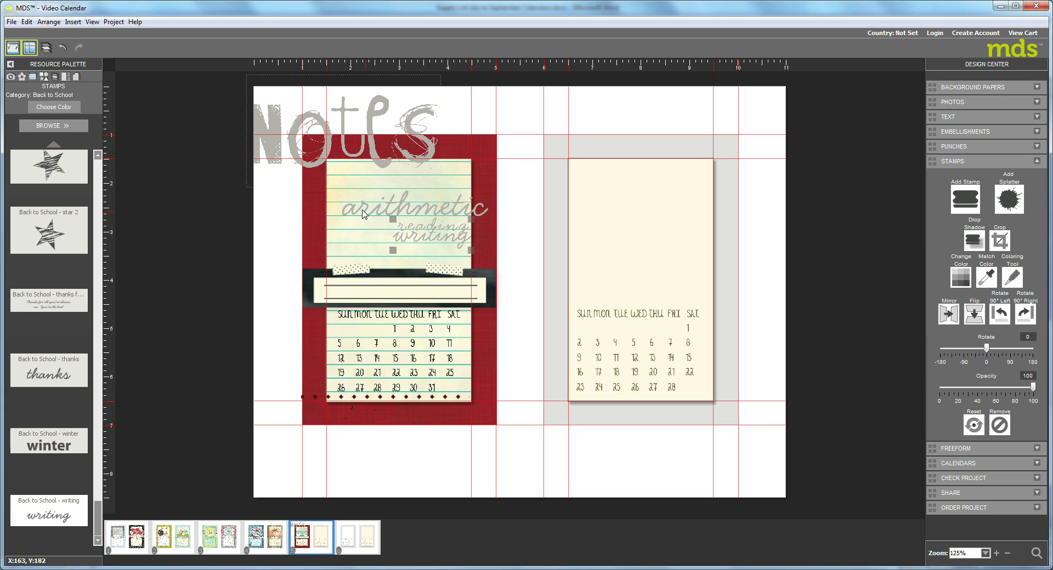
pyautogui.click(342, 203)
pyautogui.moveTo(485, 185); pyautogui.dragTo(432, 248)
# - Scale down the notes stamp and place it in the upper left corner of the lined paper
pyautogui.click(356, 153)
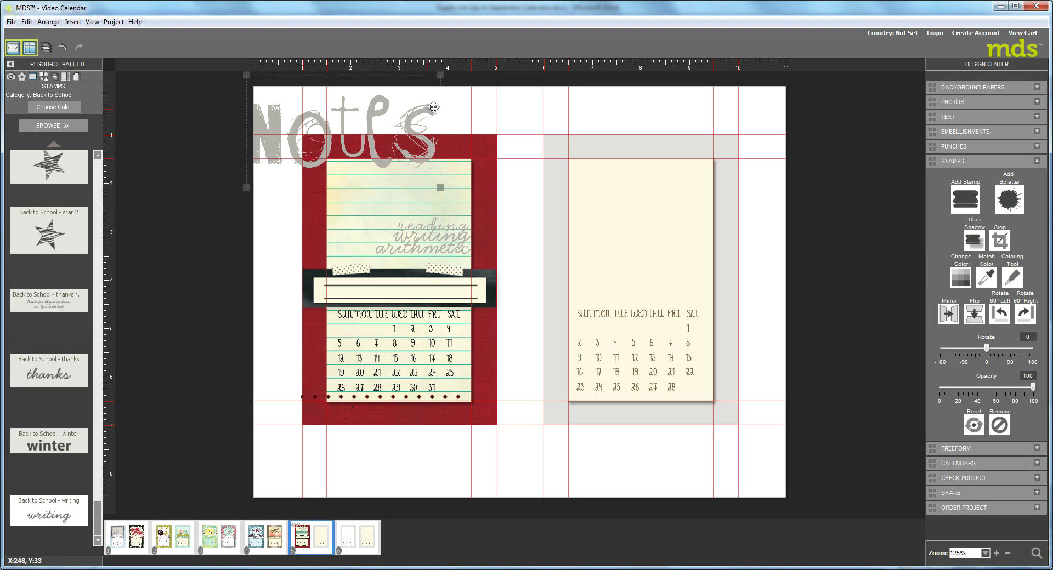
pyautogui.moveTo(441, 187); pyautogui.dragTo(356, 117)
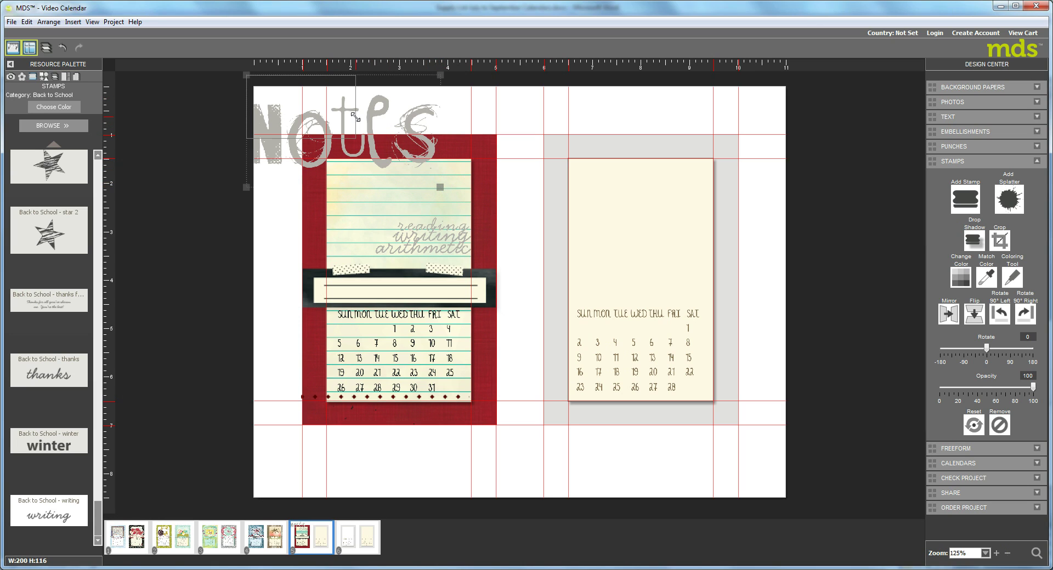
pyautogui.moveTo(292, 106); pyautogui.dragTo(403, 163)
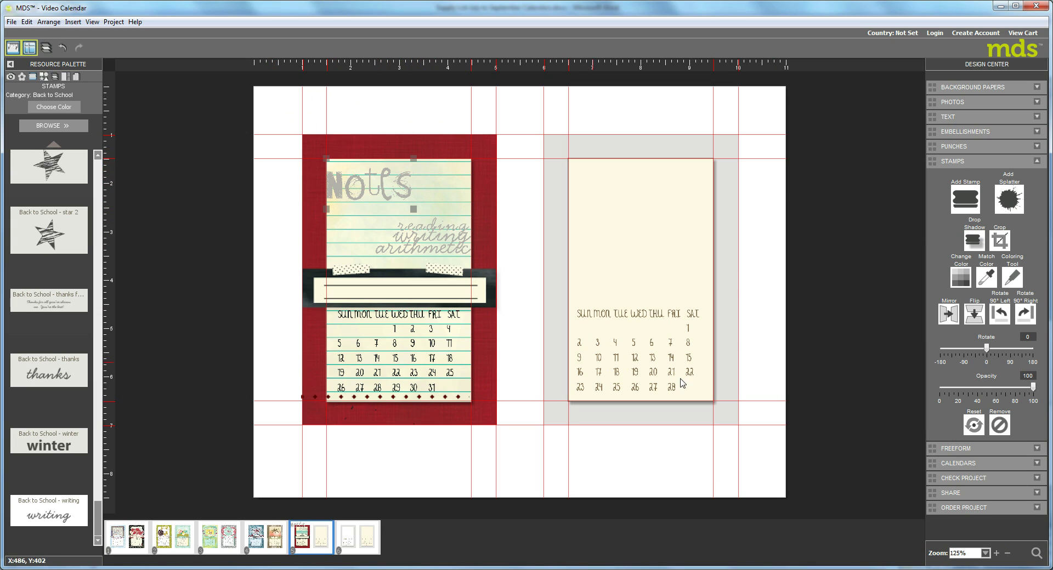
# - Start a new freeform line and convert its straight segment to a curve
pyautogui.click(947, 450)
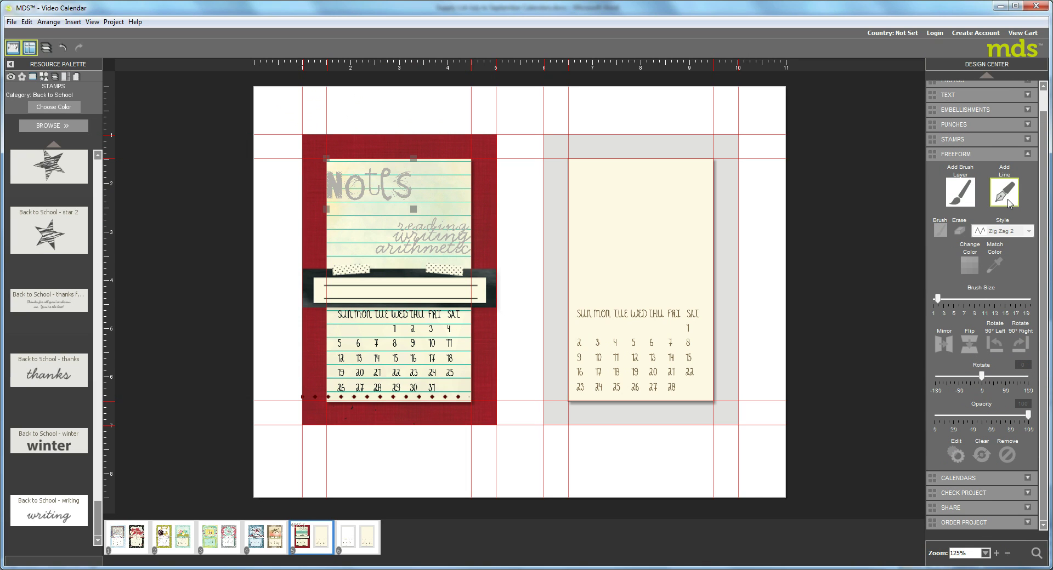
pyautogui.click(1010, 191)
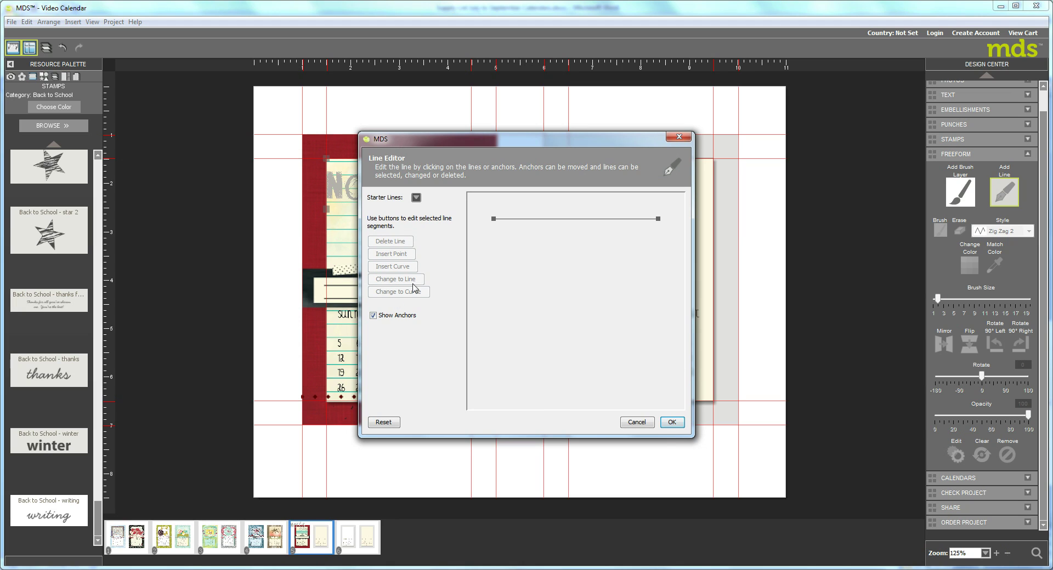
pyautogui.click(597, 218)
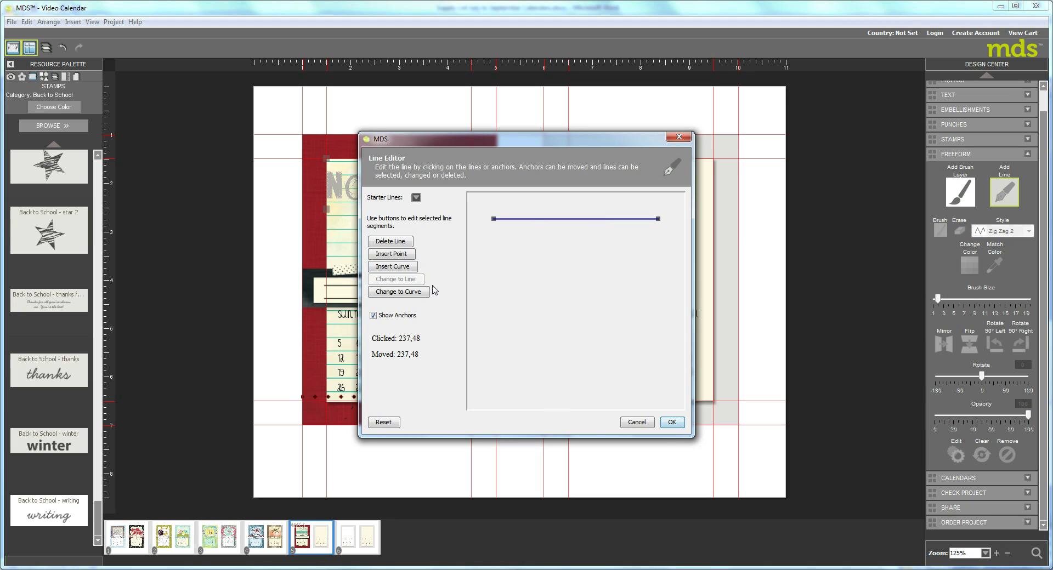
pyautogui.click(398, 292)
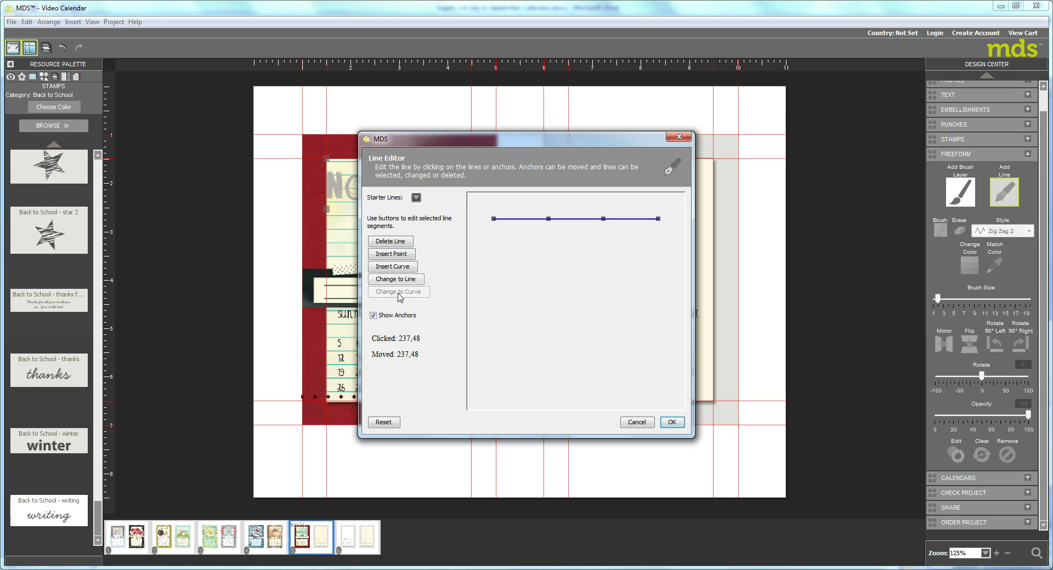
# - Bend the line into a shallow downward arc with its inner anchors, pull its right end inward and down, and accept it
pyautogui.moveTo(549, 219); pyautogui.dragTo(552, 254)
pyautogui.moveTo(604, 220); pyautogui.dragTo(607, 256)
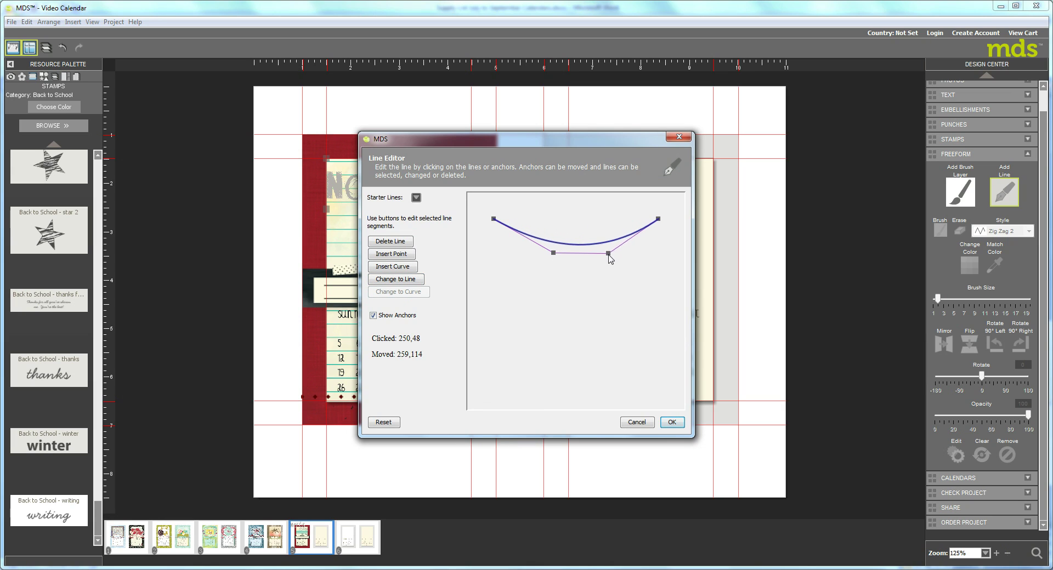
pyautogui.click(552, 254)
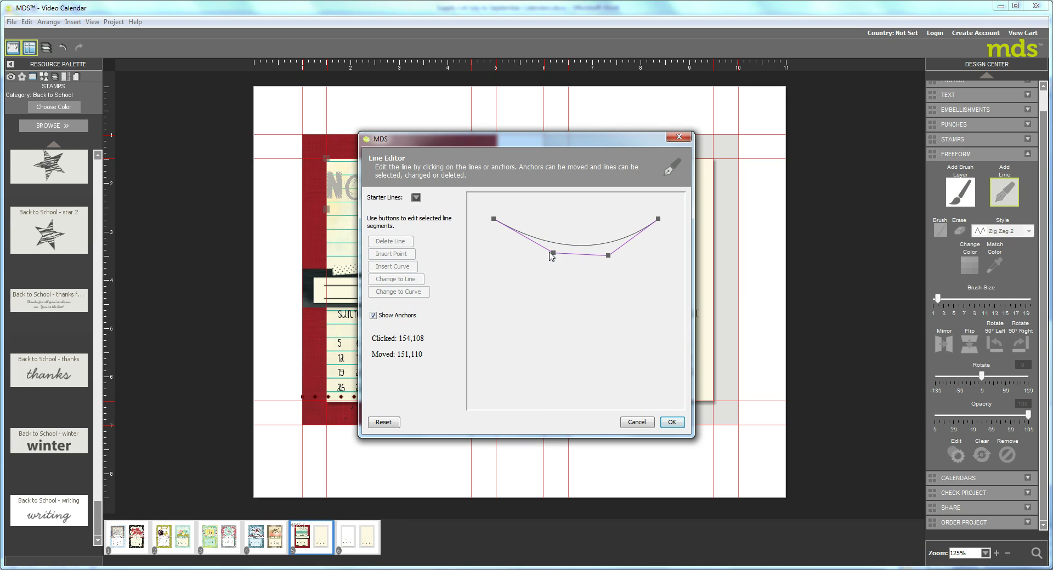
pyautogui.moveTo(552, 251); pyautogui.dragTo(540, 251)
pyautogui.moveTo(607, 257)
pyautogui.mouseDown()
pyautogui.moveTo(577, 257)
pyautogui.moveTo(591, 256)
pyautogui.mouseUp()
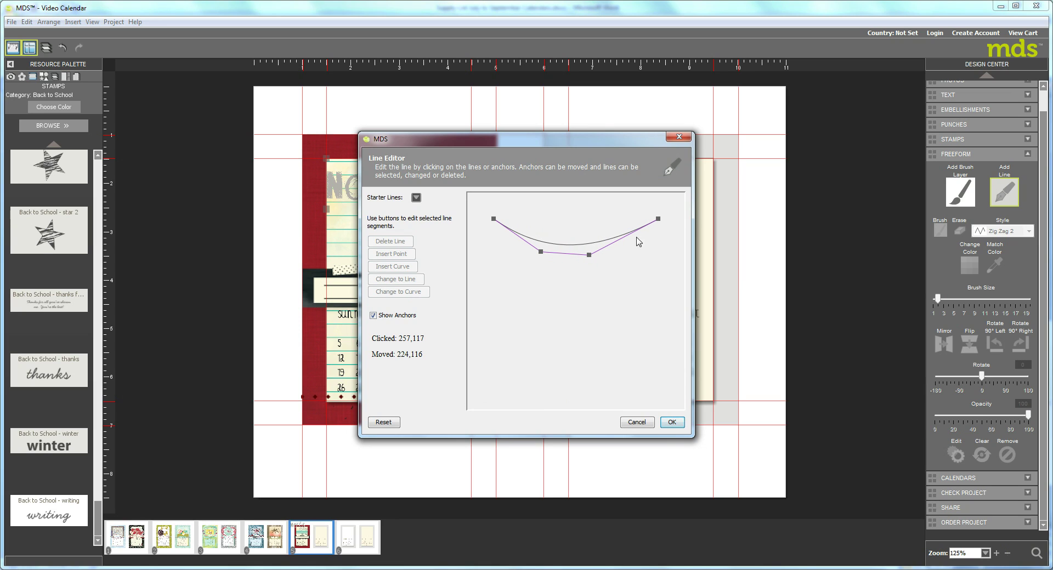
pyautogui.moveTo(658, 219); pyautogui.dragTo(646, 227)
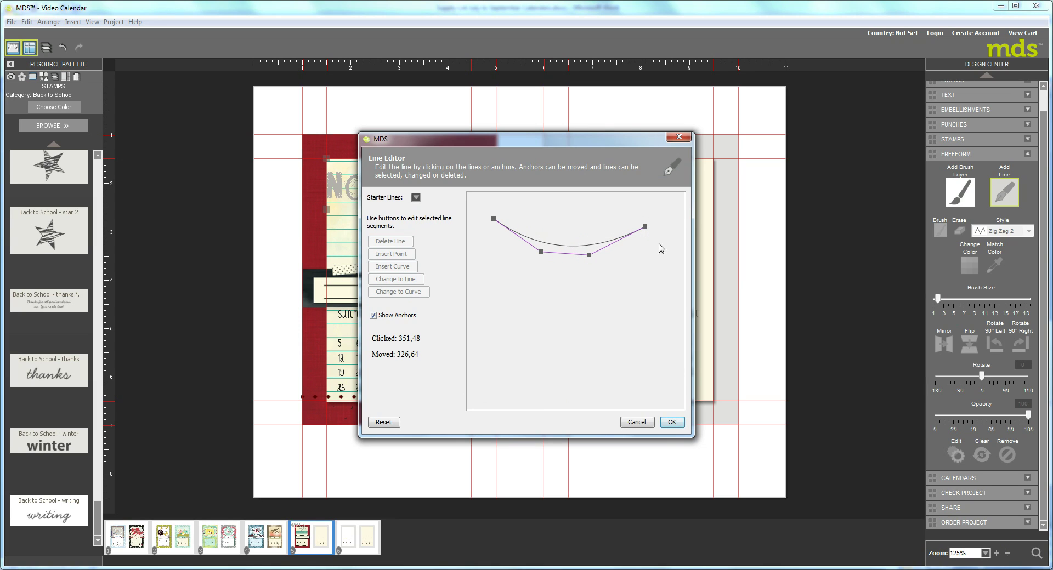
pyautogui.click(671, 422)
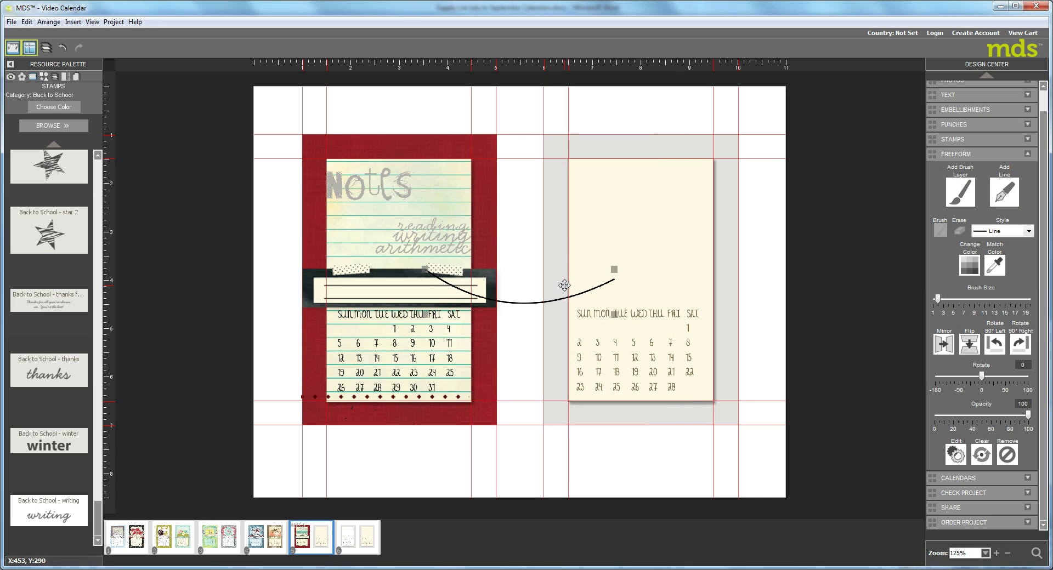
# - Move the curved line over the red page, rotate it -30 degrees, shrink it and position it diagonally across the upper left corner
pyautogui.moveTo(587, 293); pyautogui.dragTo(458, 198)
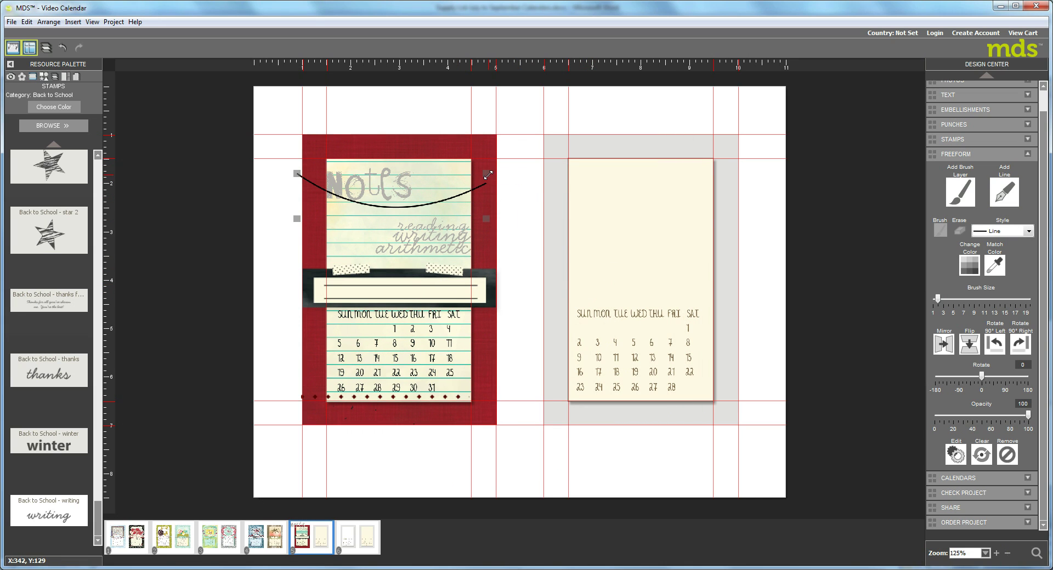
pyautogui.moveTo(488, 175); pyautogui.dragTo(464, 130)
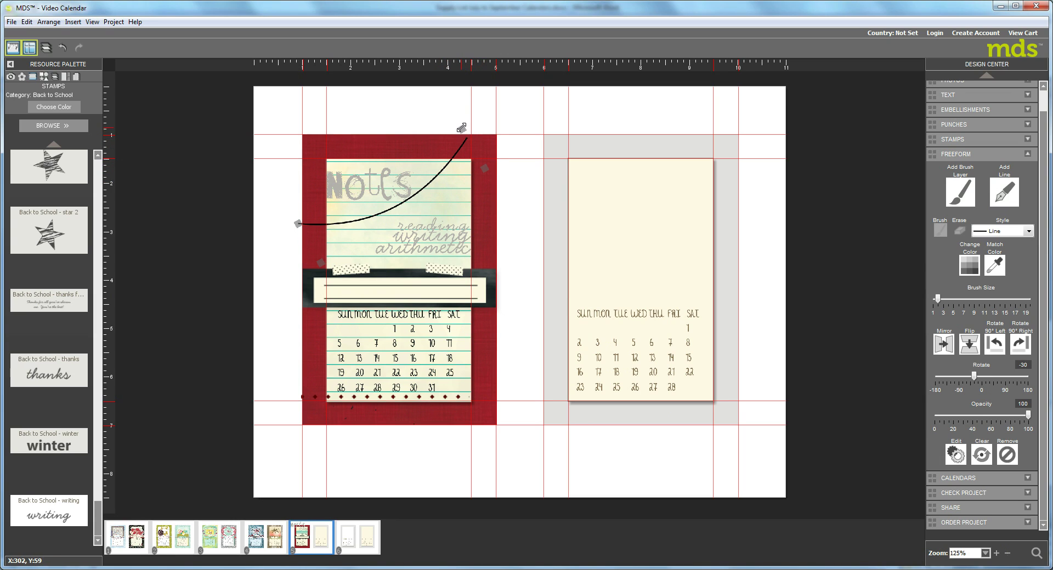
pyautogui.moveTo(462, 128); pyautogui.dragTo(445, 141)
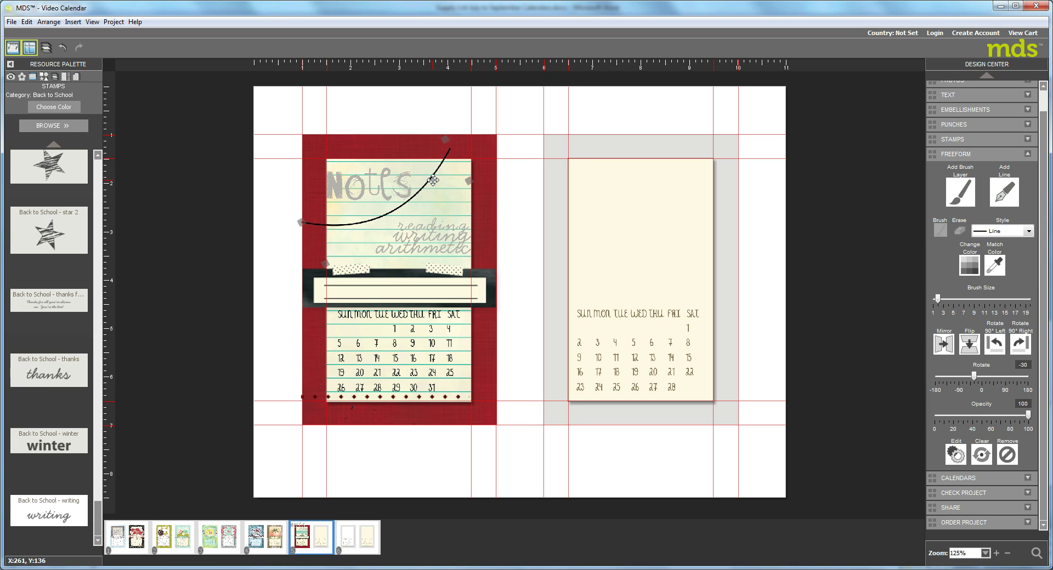
pyautogui.moveTo(433, 180); pyautogui.dragTo(424, 167)
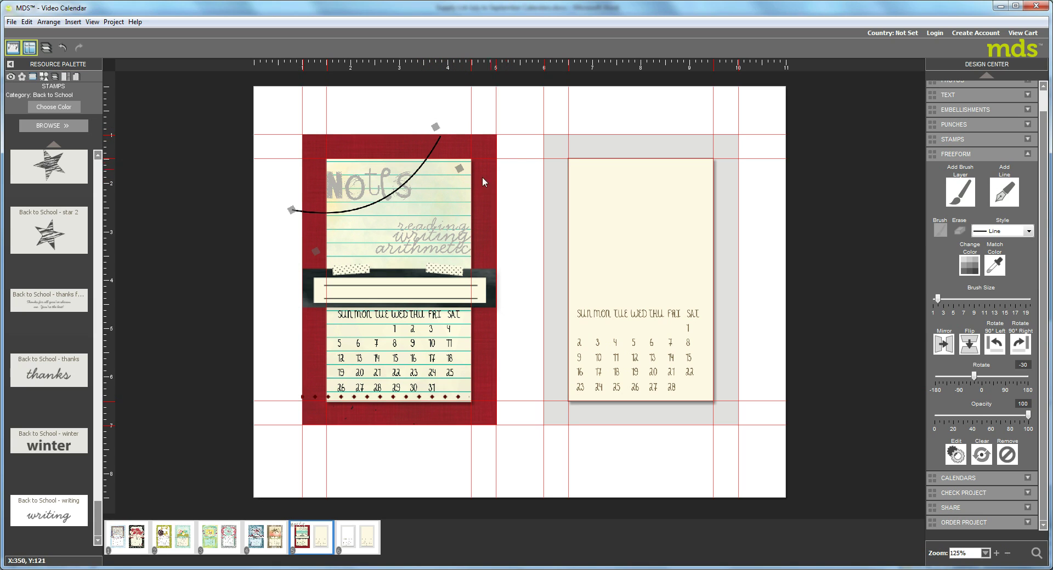
# - Move the curved line's left end anchor inward and down in the Line Editor, accept it, and shrink the line slightly
pyautogui.doubleClick(373, 202)
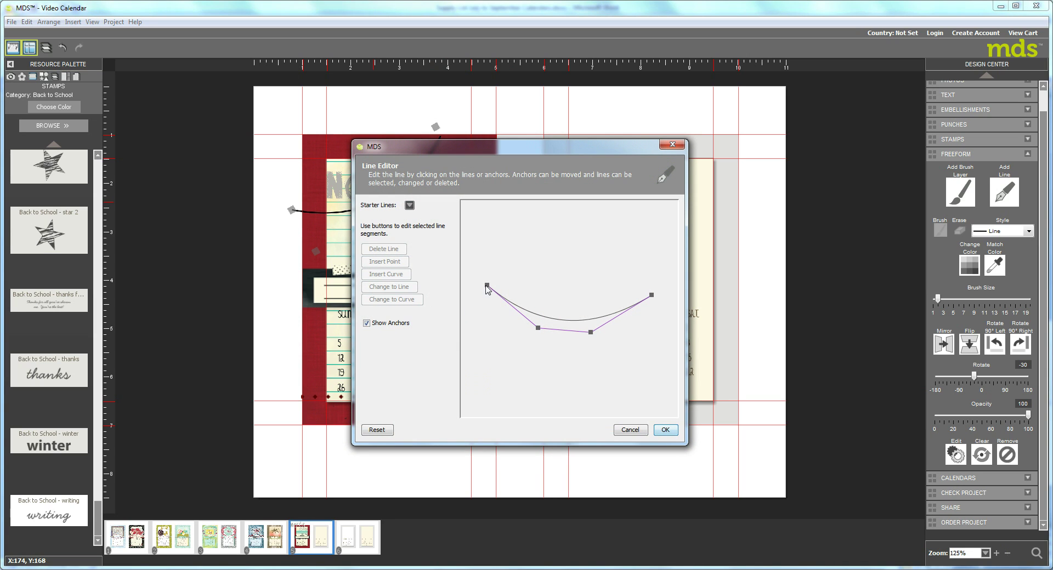
pyautogui.moveTo(486, 286); pyautogui.dragTo(500, 300)
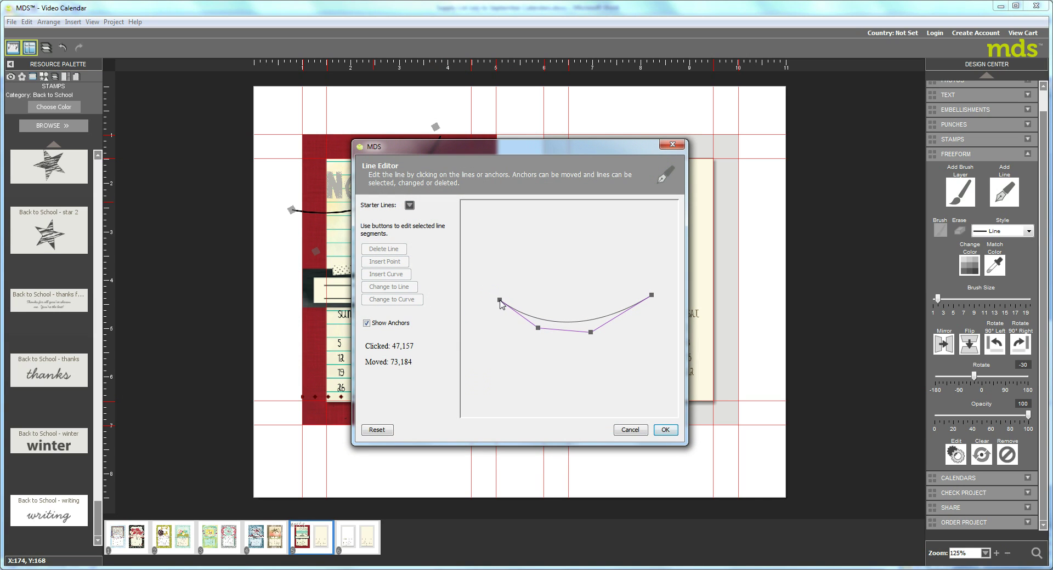
pyautogui.click(665, 431)
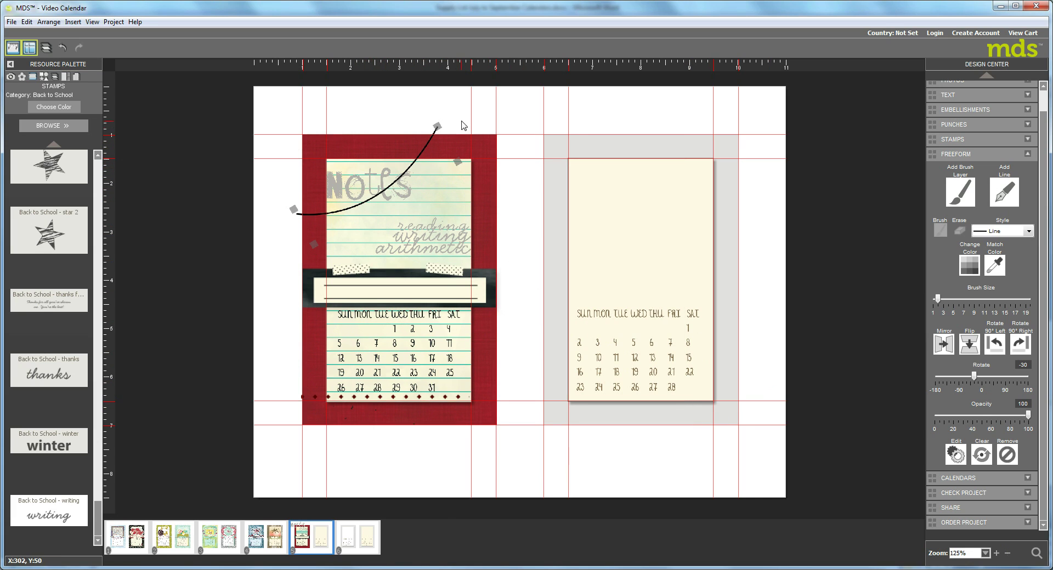
pyautogui.moveTo(458, 163); pyautogui.dragTo(446, 160)
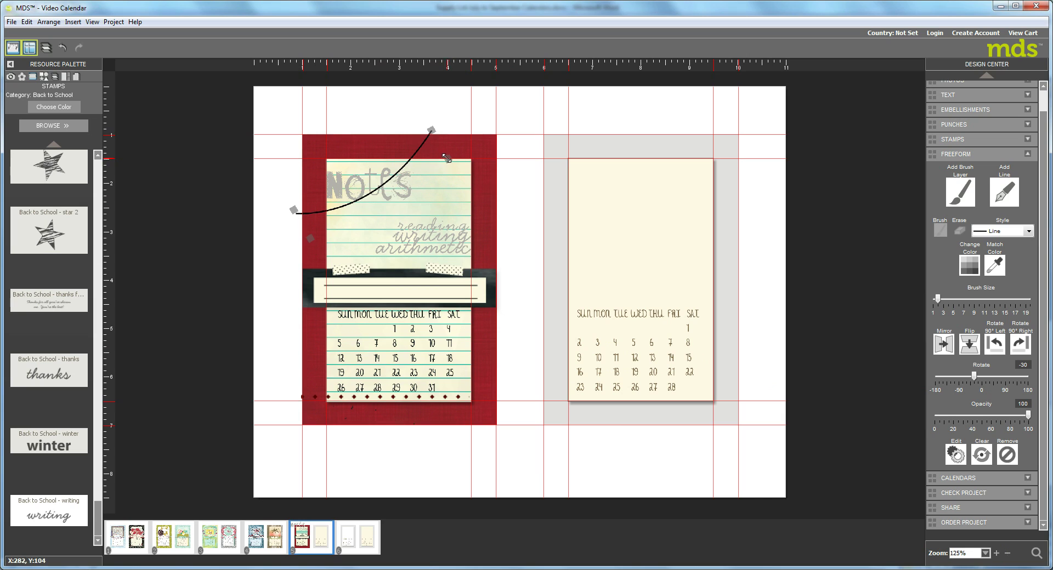
# - Pull both end anchors of the curved line inward, accept the shape, then shrink and reposition the line across the upper left corner
pyautogui.doubleClick(395, 182)
pyautogui.moveTo(487, 299); pyautogui.dragTo(503, 300)
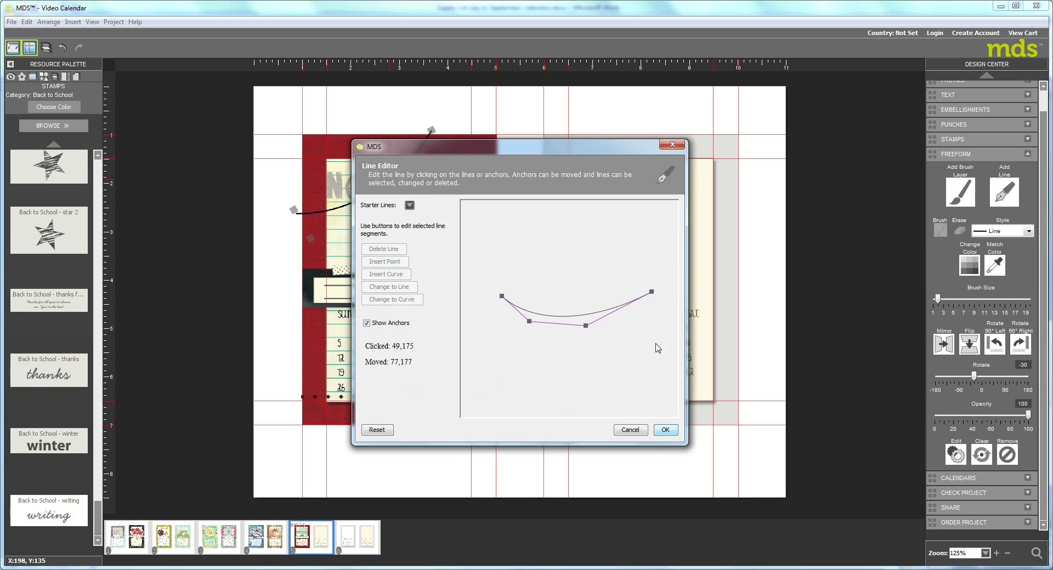
pyautogui.moveTo(650, 292); pyautogui.dragTo(643, 295)
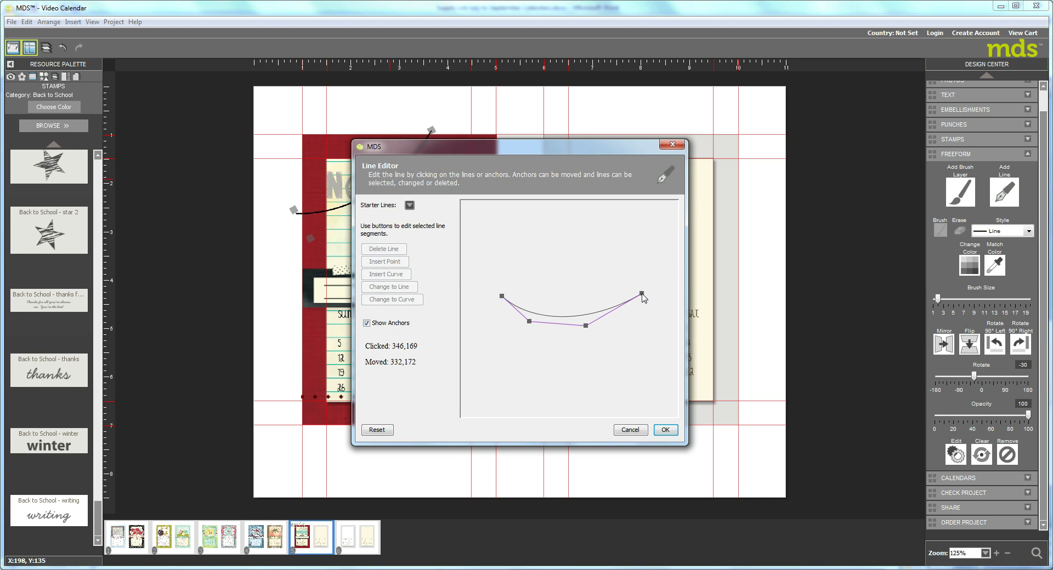
pyautogui.click(673, 433)
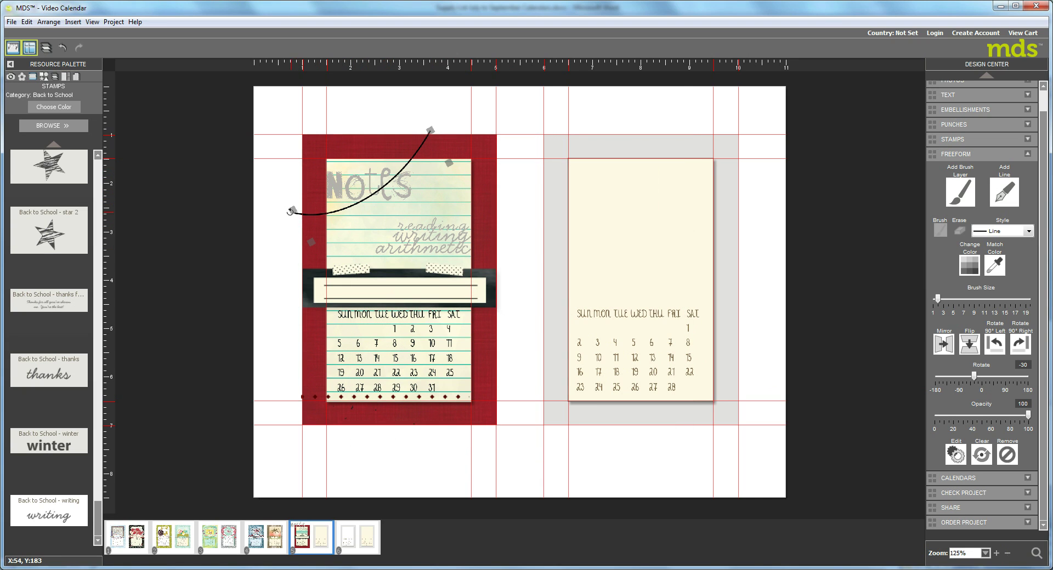
pyautogui.moveTo(450, 164); pyautogui.dragTo(416, 158)
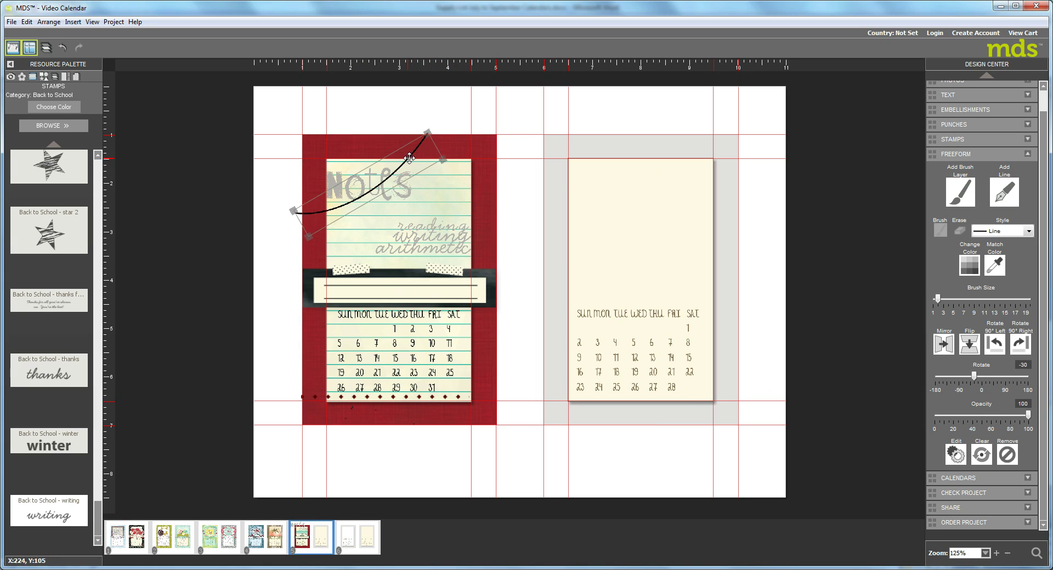
pyautogui.moveTo(414, 157); pyautogui.dragTo(418, 155)
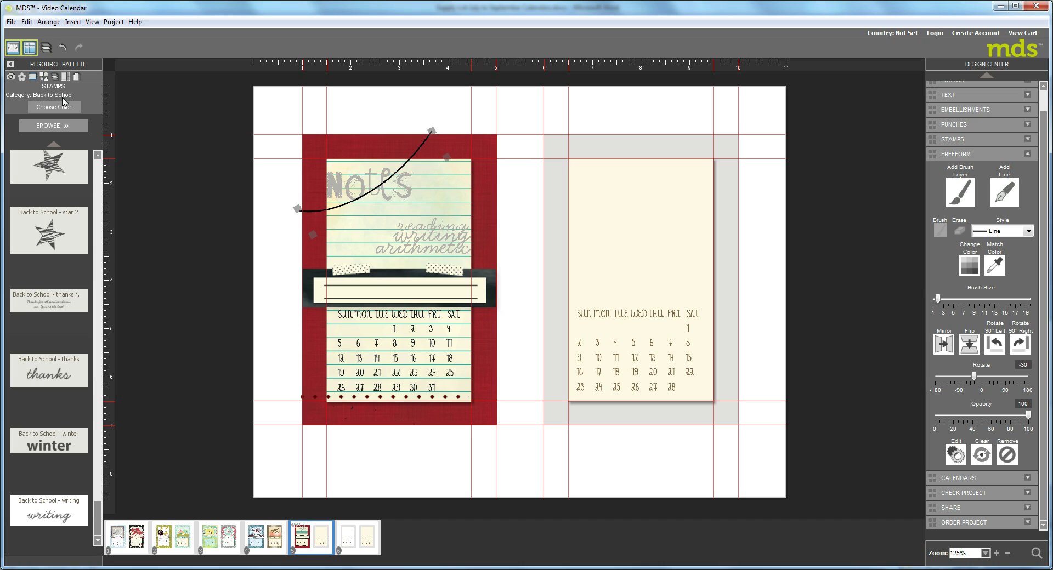
# - Add the light green dotted Back to School embellishment to the calendar page
pyautogui.click(19, 77)
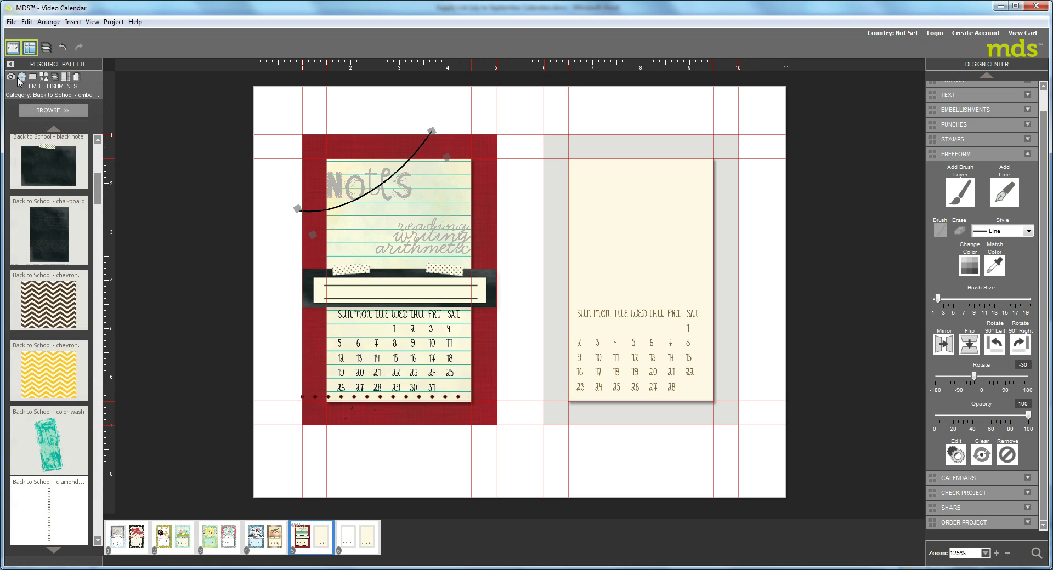
pyautogui.click(98, 540)
pyautogui.click(98, 540)
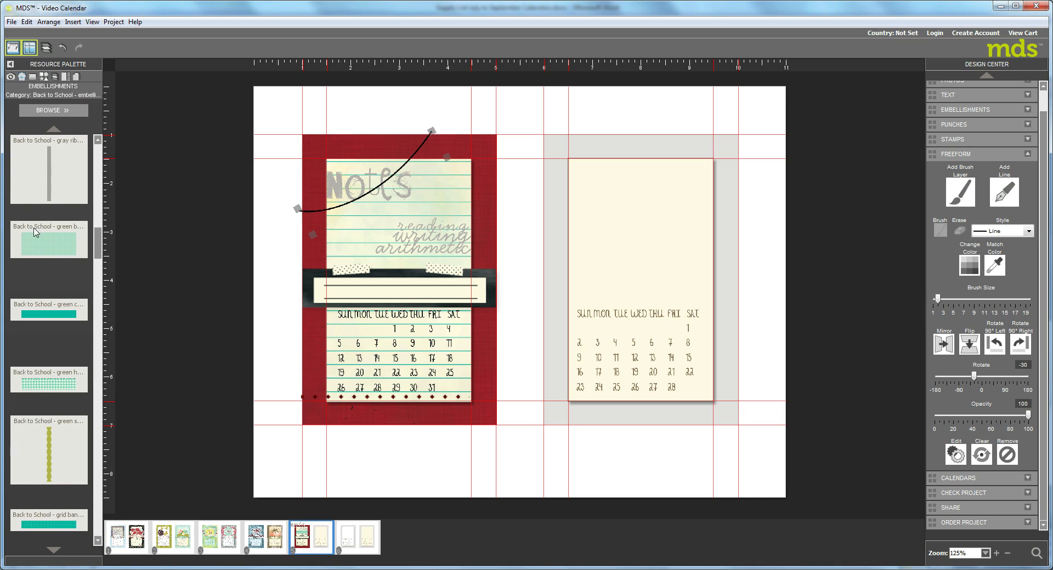
pyautogui.moveTo(60, 246); pyautogui.dragTo(579, 238)
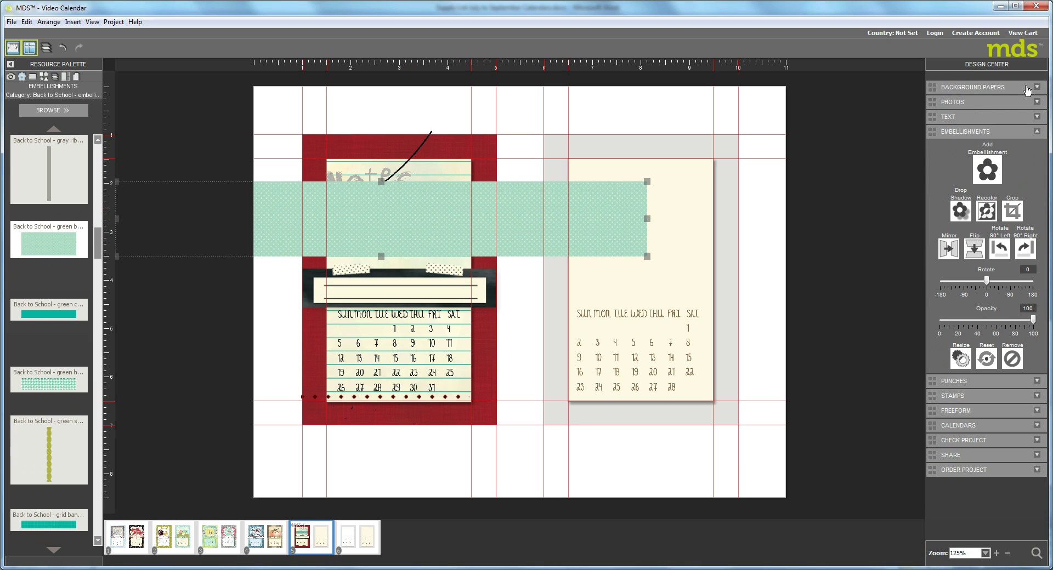
# - Crop the green dotted embellishment to the Petite Pennant Punch shape from the Extras category
pyautogui.click(1012, 211)
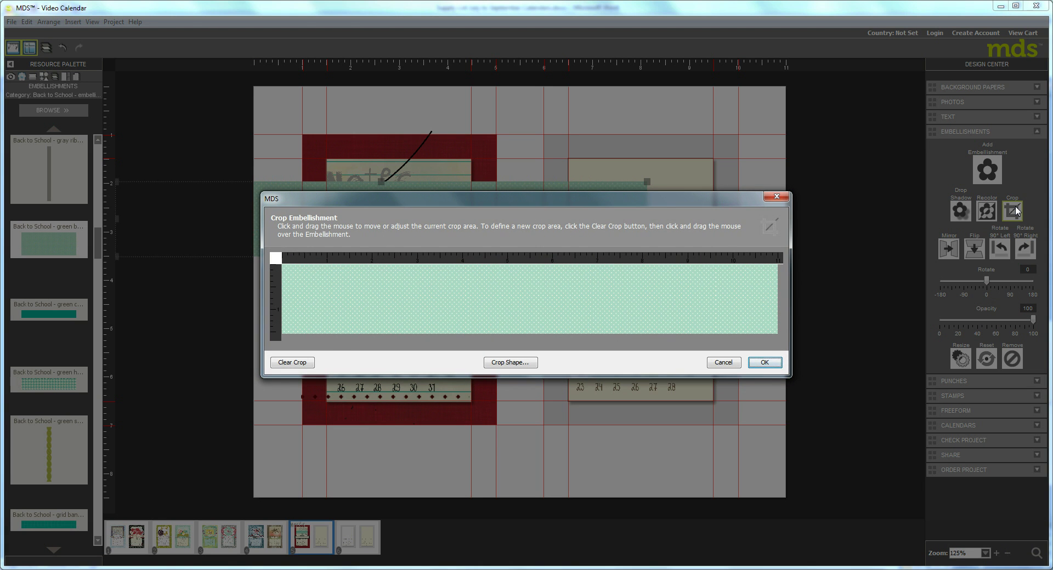
pyautogui.click(508, 363)
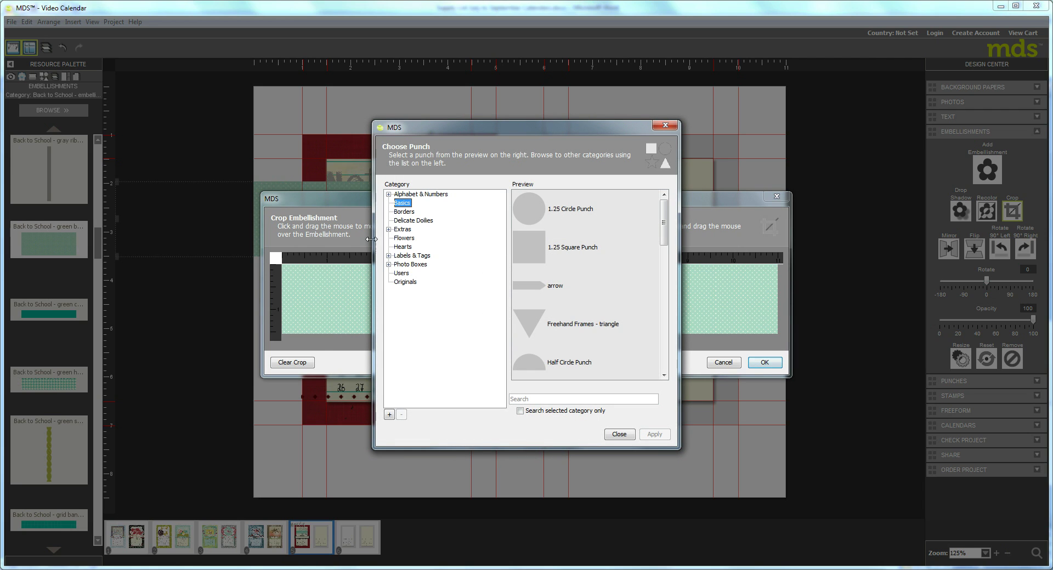
pyautogui.click(401, 229)
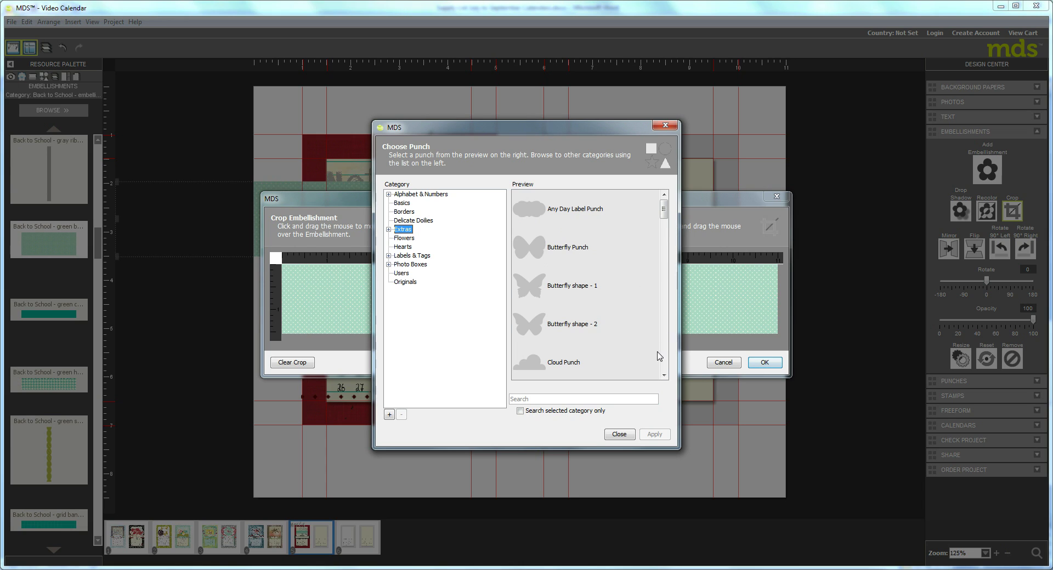
pyautogui.scroll(-10, 665, 367)
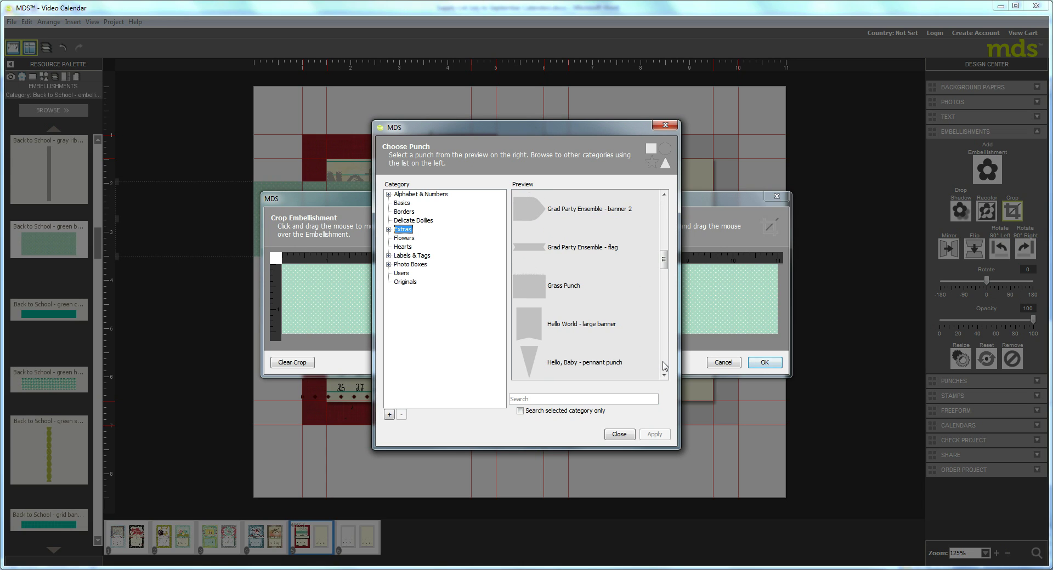
pyautogui.scroll(-4, 665, 366)
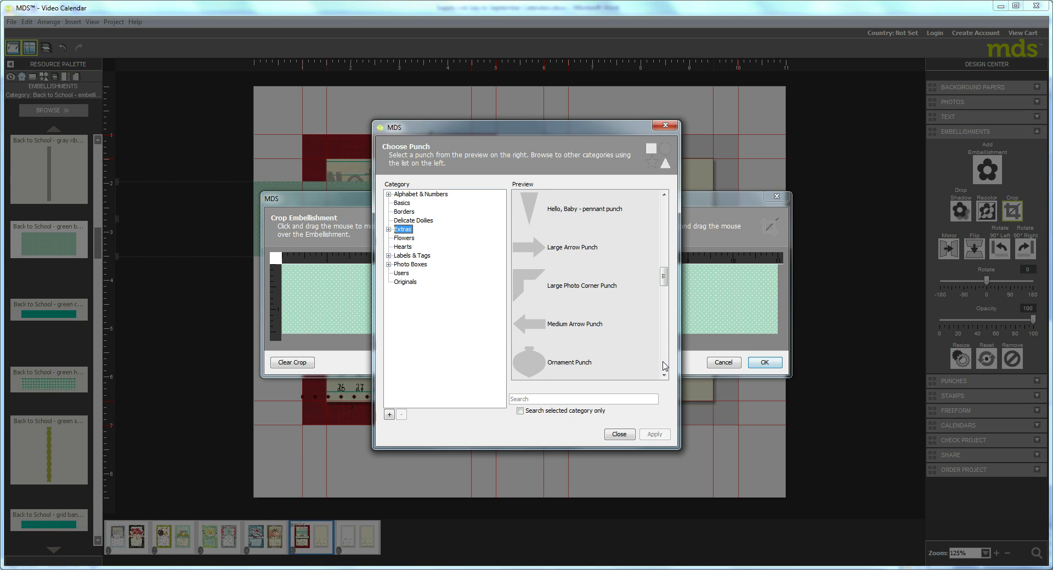
pyautogui.scroll(-4, 665, 366)
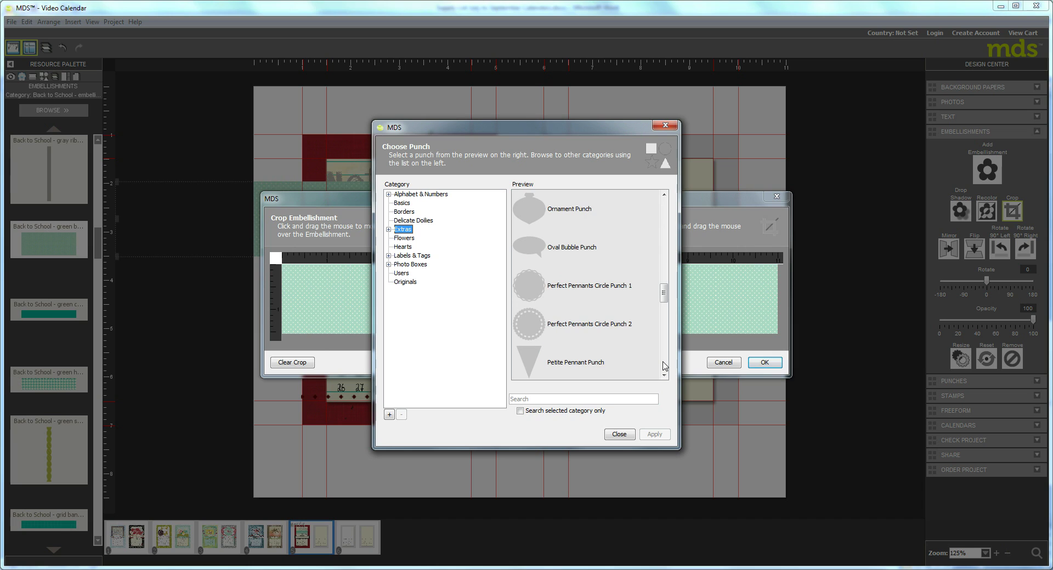
pyautogui.click(558, 363)
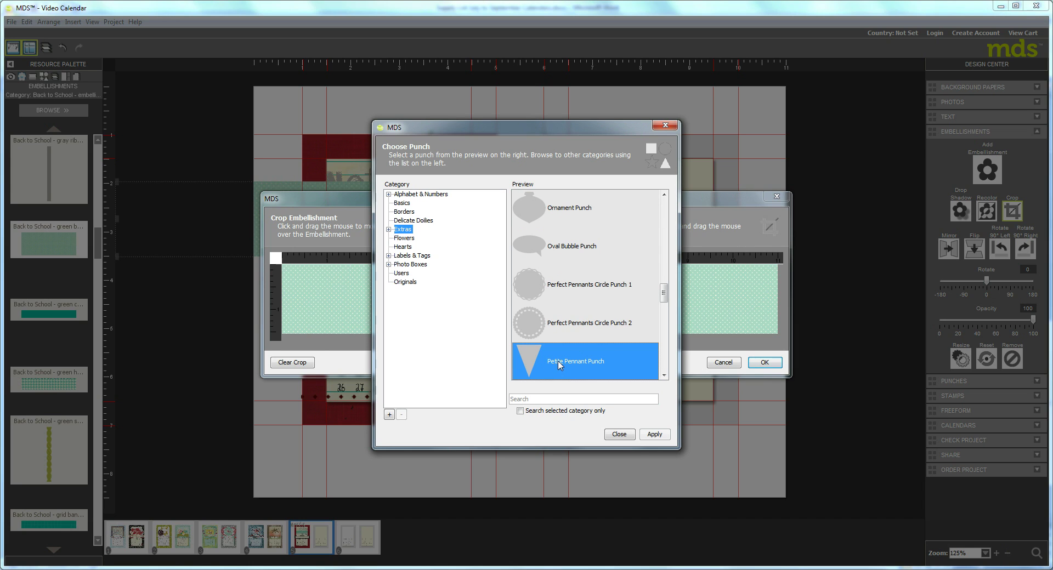
pyautogui.click(654, 434)
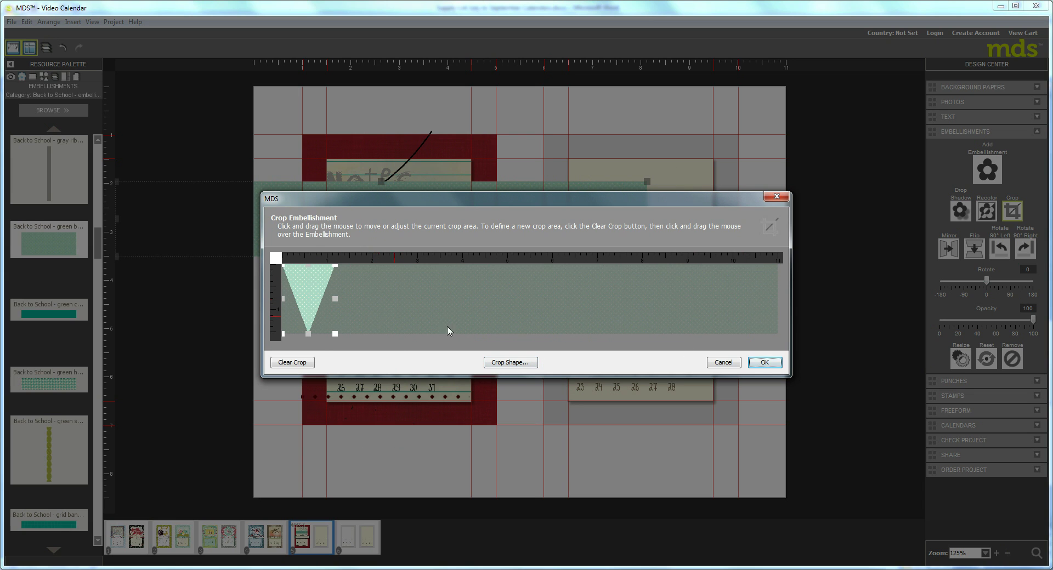
pyautogui.click(764, 363)
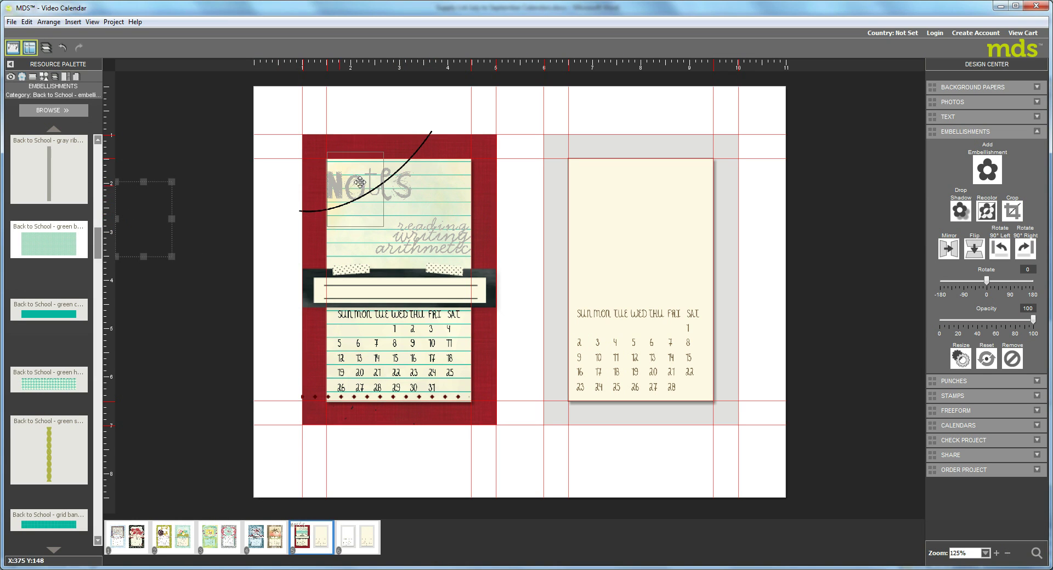
# - Move the green pennant onto the red page, rotate it -45 degrees and hang it at the curved line's upper end
pyautogui.moveTo(443, 172); pyautogui.dragTo(407, 179)
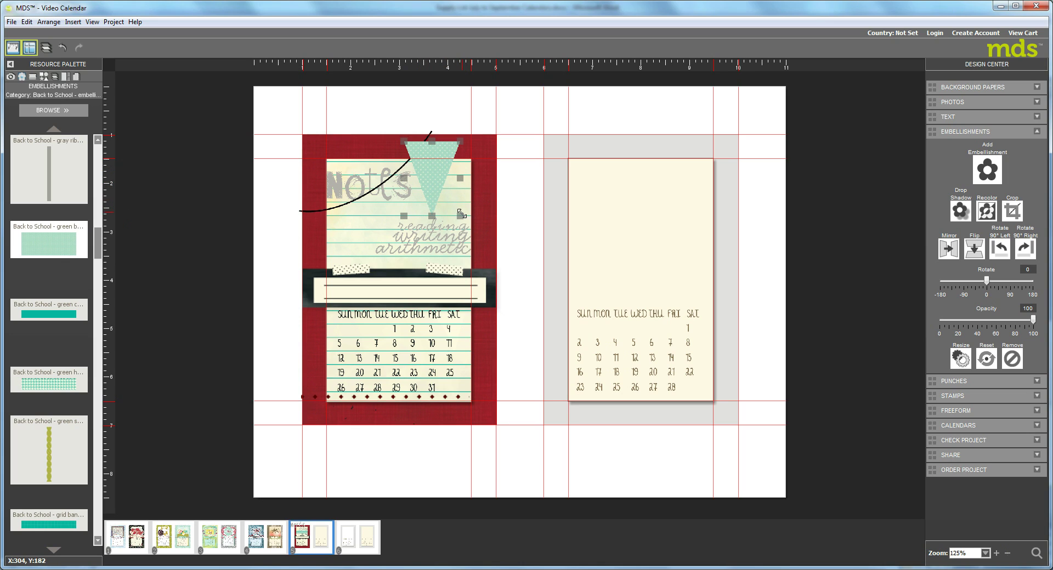
pyautogui.moveTo(460, 218); pyautogui.dragTo(471, 184)
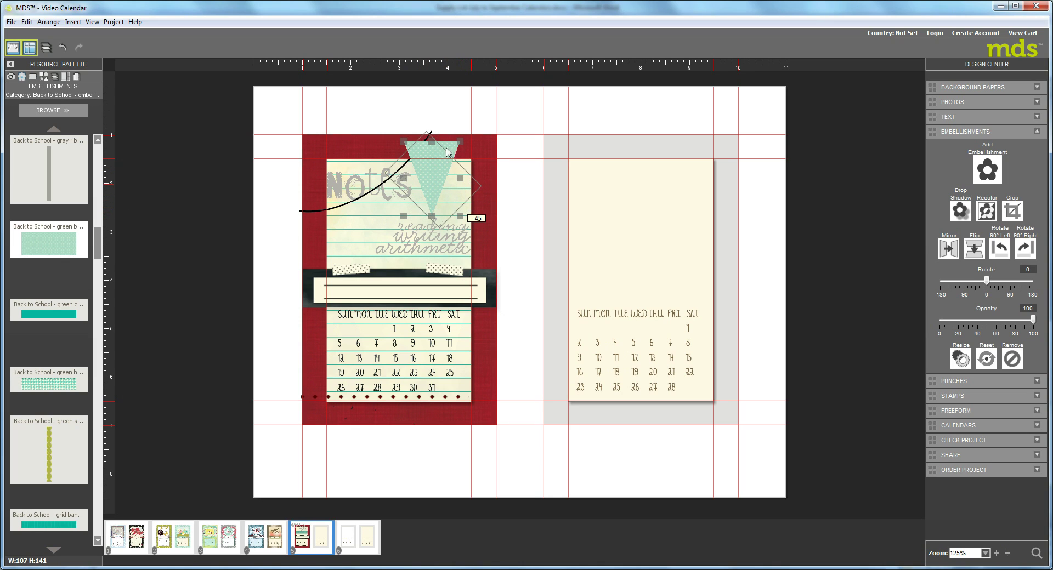
pyautogui.moveTo(447, 151)
pyautogui.mouseDown()
pyautogui.moveTo(430, 176)
pyautogui.moveTo(436, 159)
pyautogui.mouseUp()
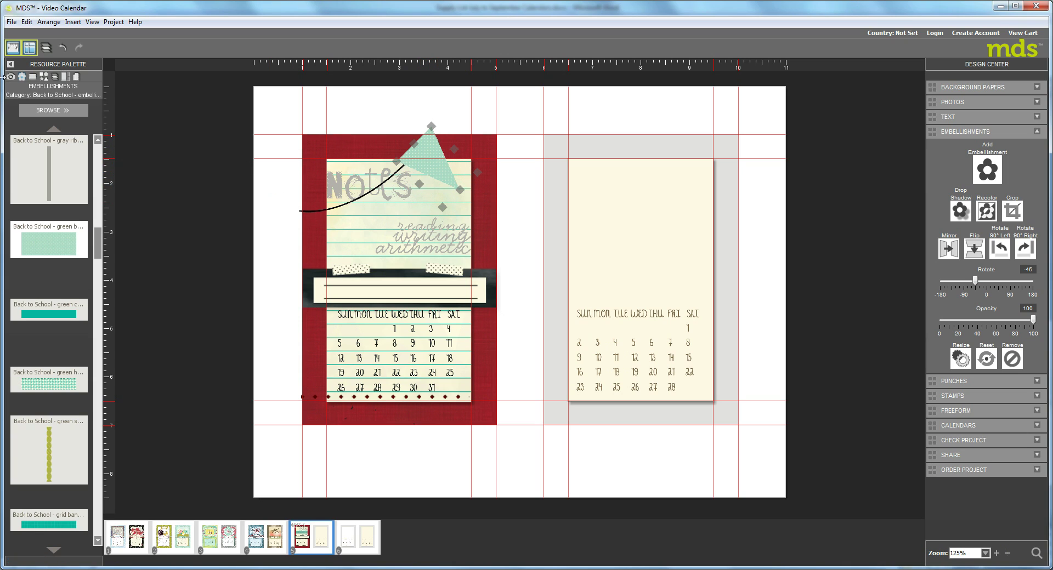
# - Open the Extras category of punches in the resource palette
pyautogui.click(43, 77)
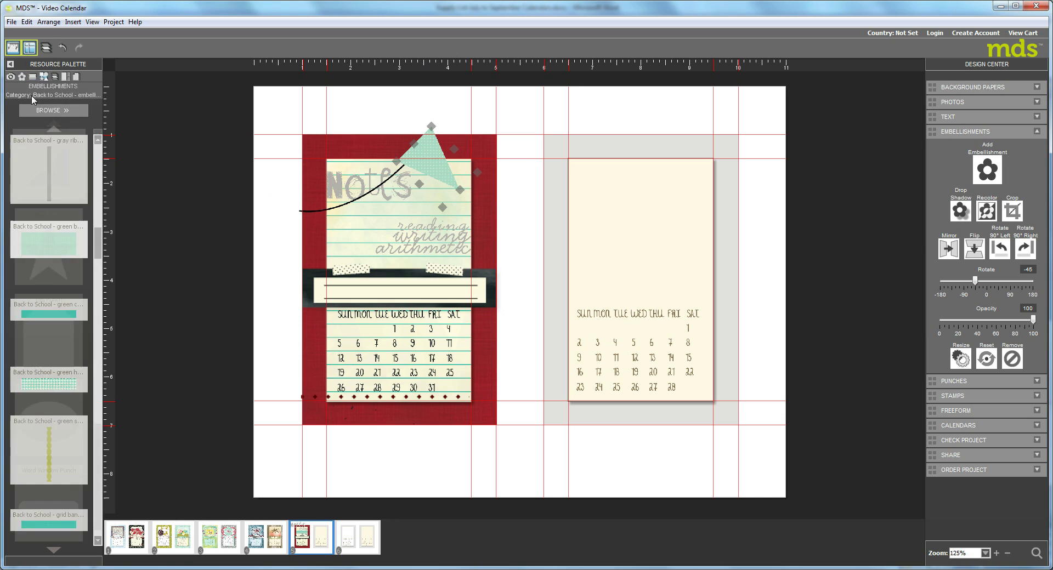
pyautogui.click(40, 111)
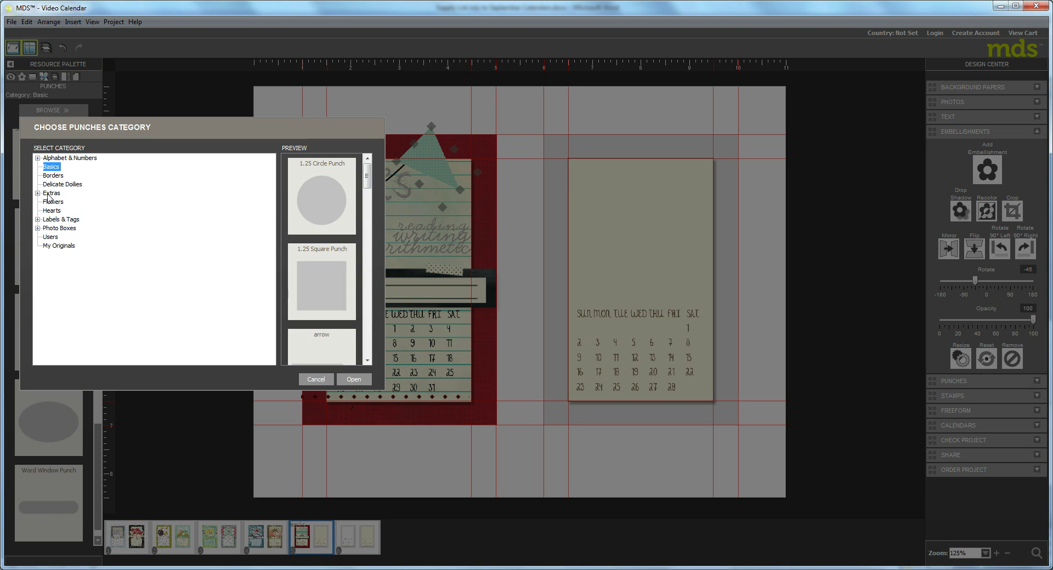
pyautogui.click(51, 194)
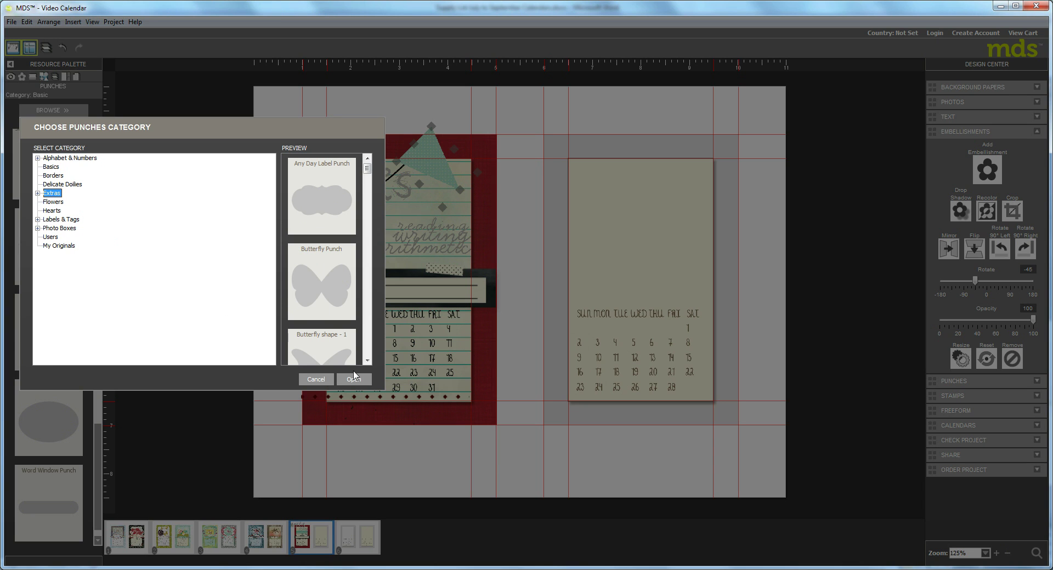
pyautogui.press('Return')
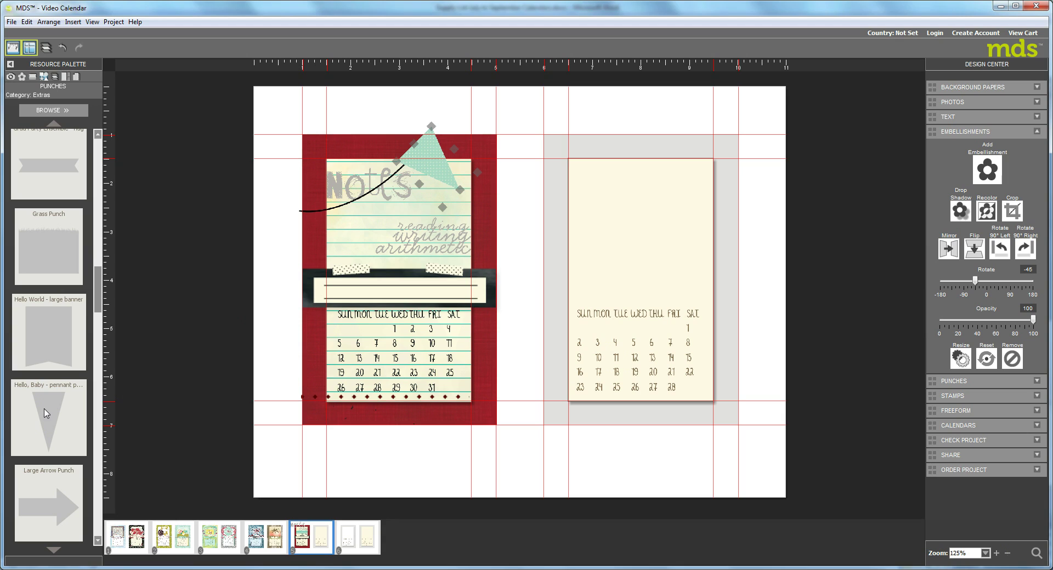
# - Add the Petite Pennant Punch and the scalloped petite pennant punch to the lined paper below the curved line
pyautogui.click(100, 531)
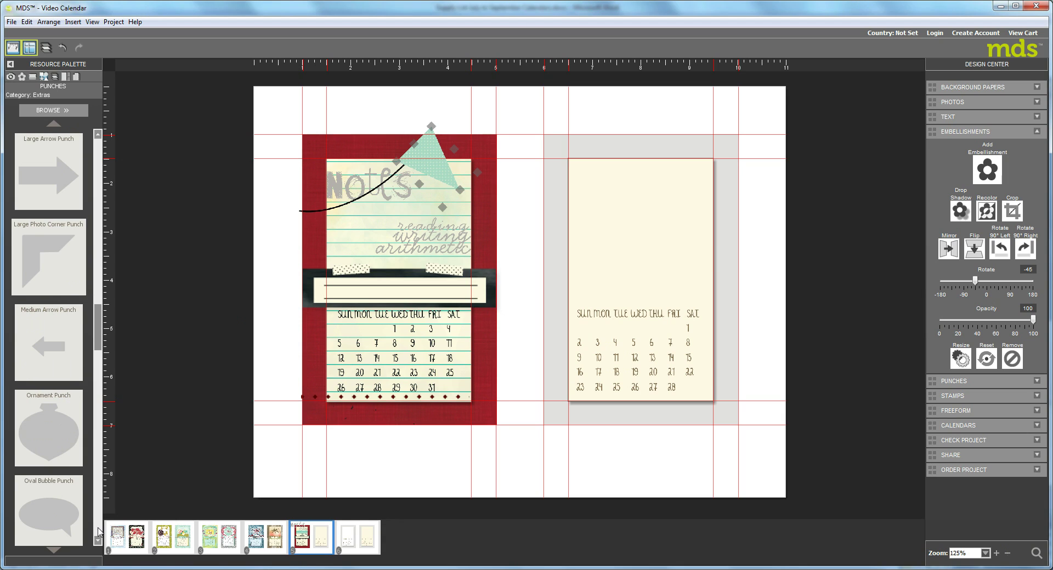
pyautogui.click(100, 531)
pyautogui.moveTo(47, 439); pyautogui.dragTo(416, 242)
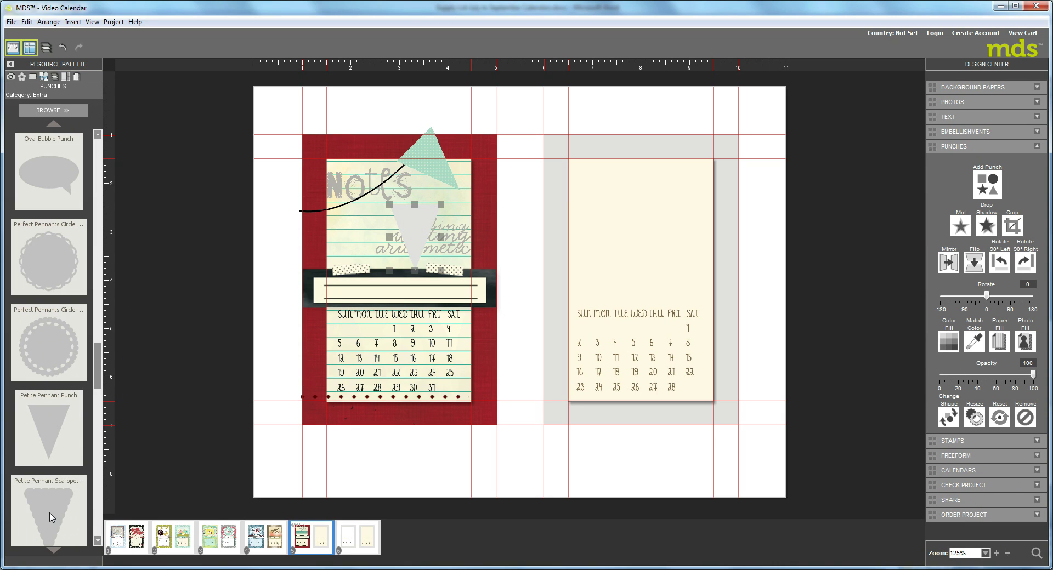
pyautogui.moveTo(51, 518); pyautogui.dragTo(356, 258)
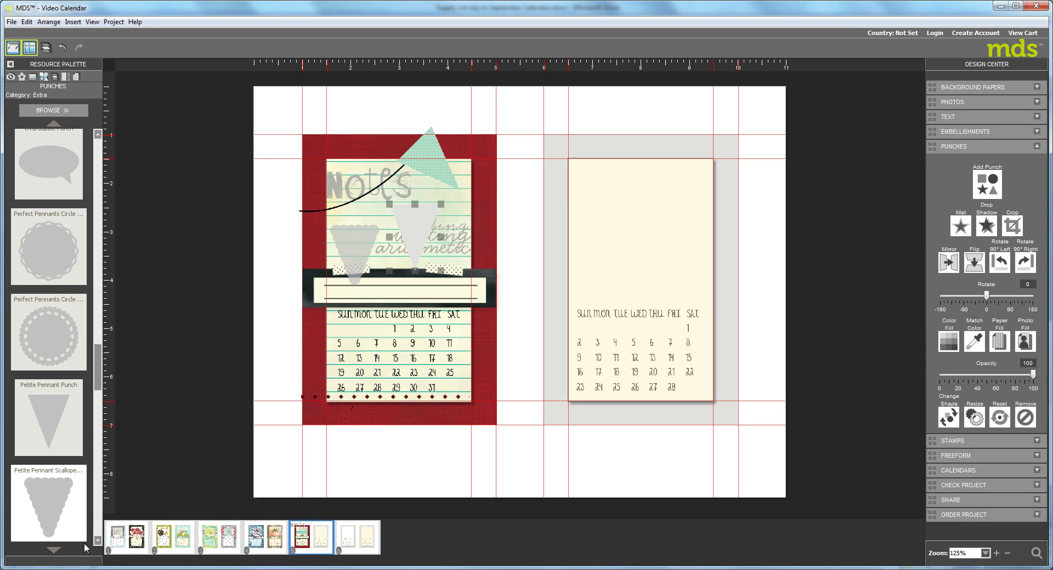
# - Add the Flag Punch from the Extra category over the left edge of the red page
pyautogui.click(97, 527)
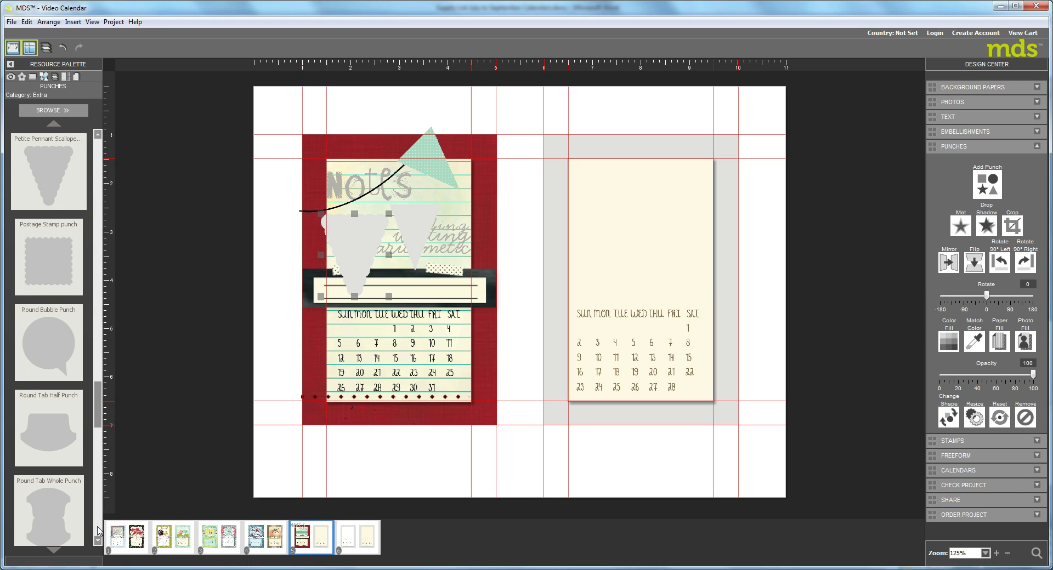
pyautogui.click(95, 151)
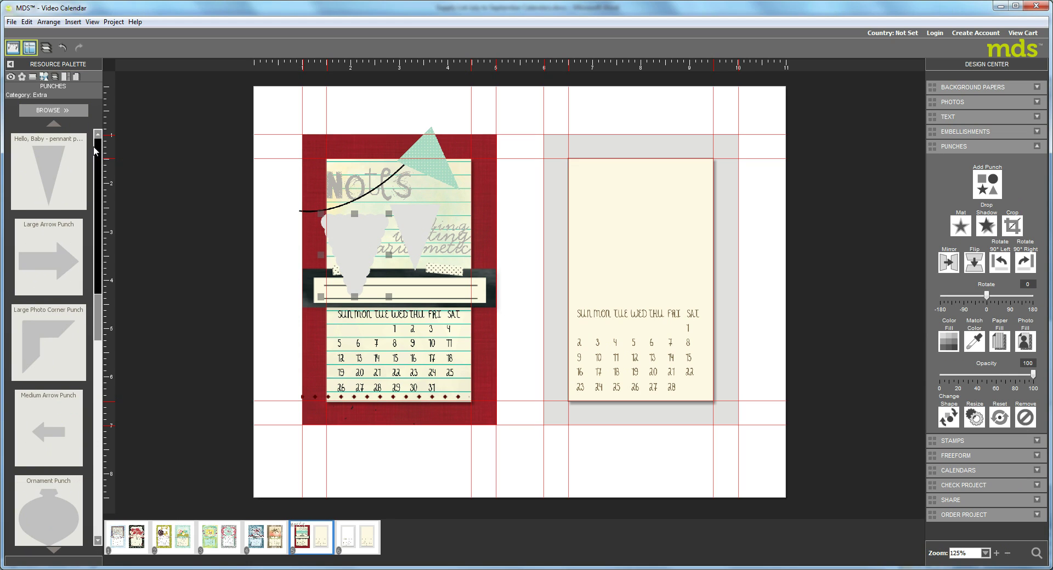
pyautogui.click(95, 151)
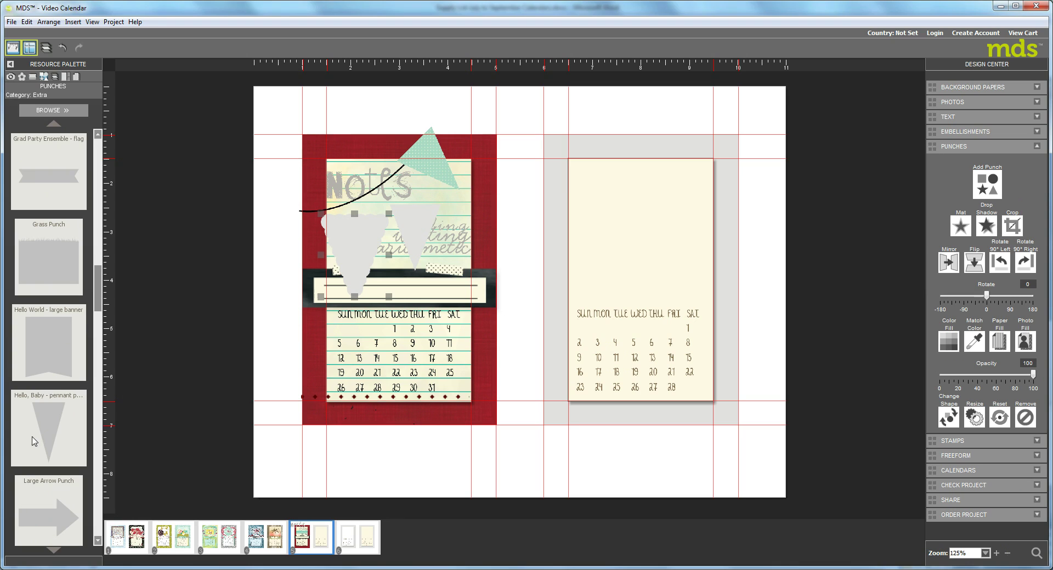
pyautogui.click(95, 145)
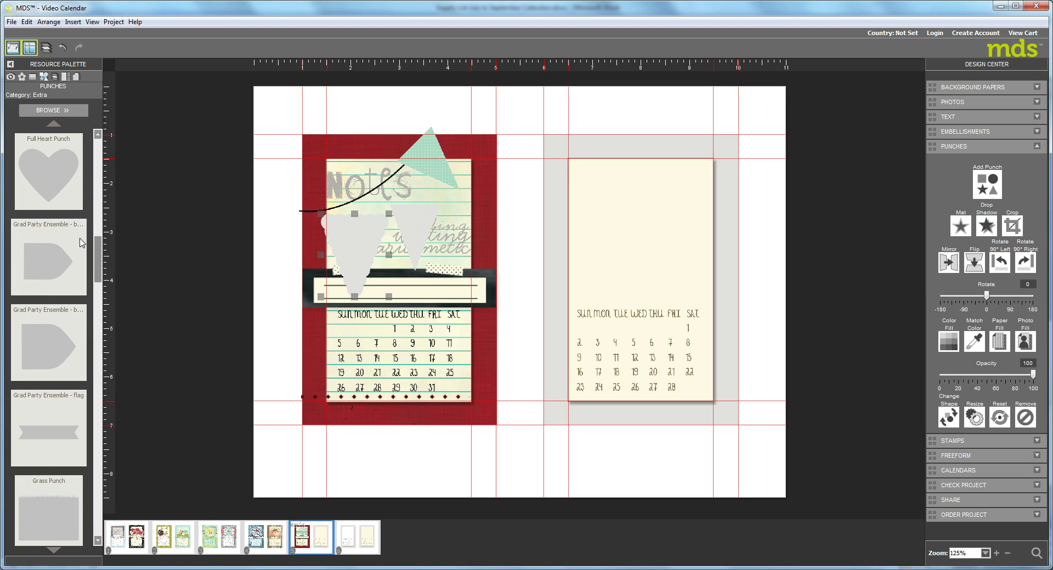
pyautogui.click(96, 154)
pyautogui.moveTo(39, 359); pyautogui.dragTo(290, 265)
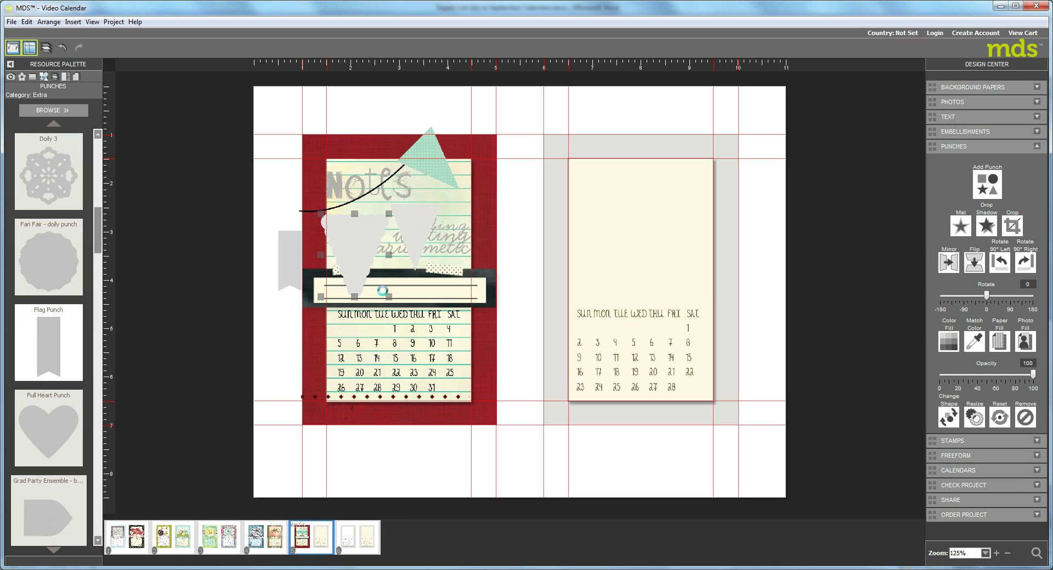
pyautogui.click(286, 247)
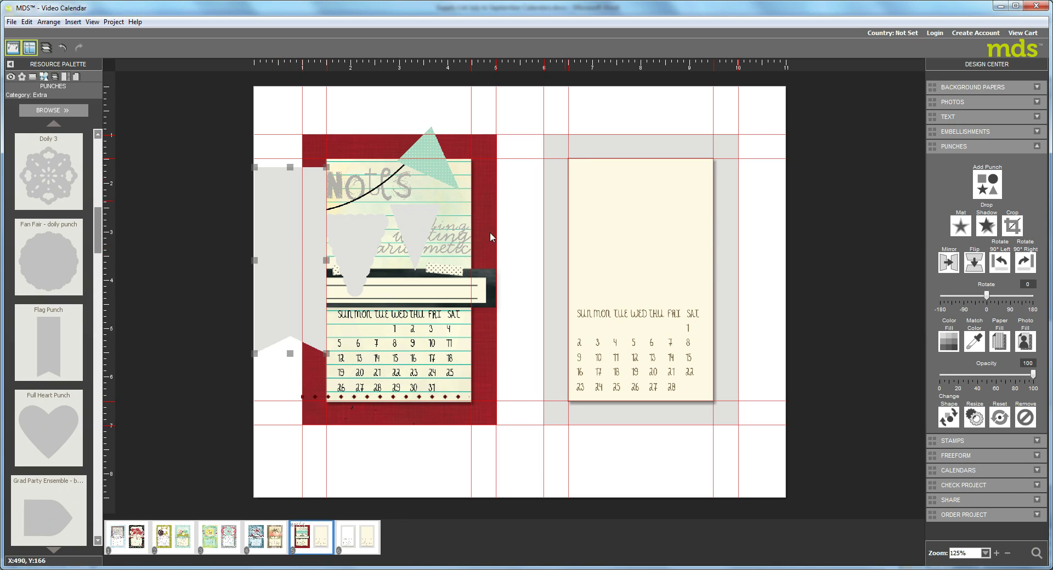
pyautogui.moveTo(275, 245)
pyautogui.mouseDown()
pyautogui.moveTo(305, 242)
pyautogui.moveTo(290, 243)
pyautogui.mouseUp()
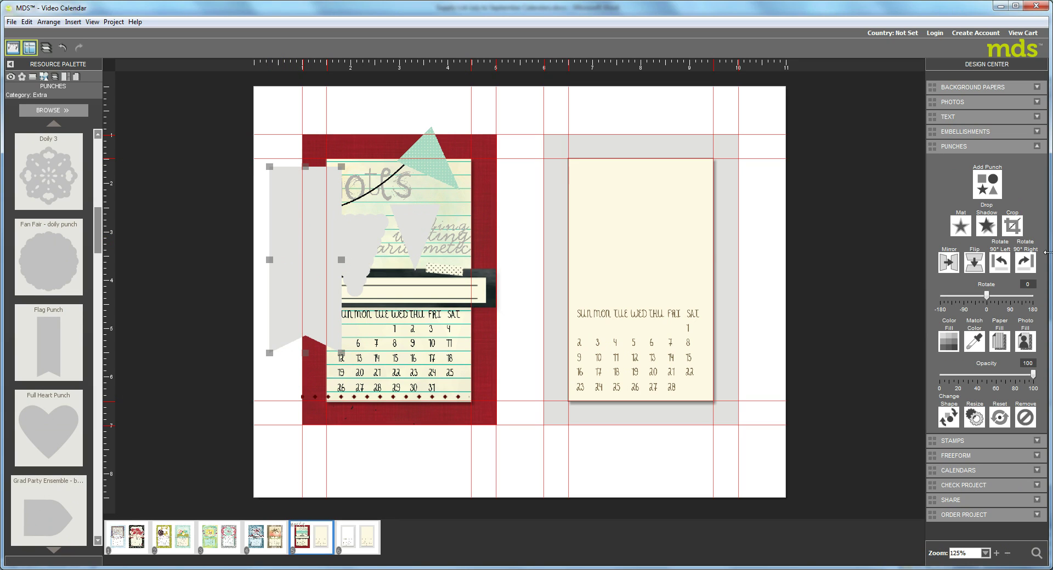
# - Fill the flag punch with the Back to School - 5 background paper
pyautogui.click(999, 344)
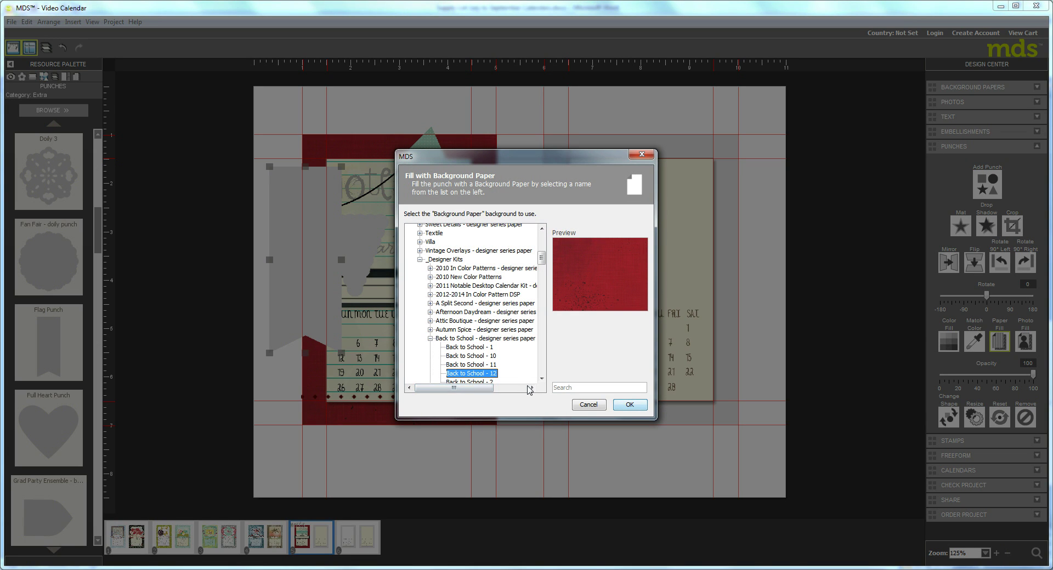
pyautogui.scroll(-3, 524, 386)
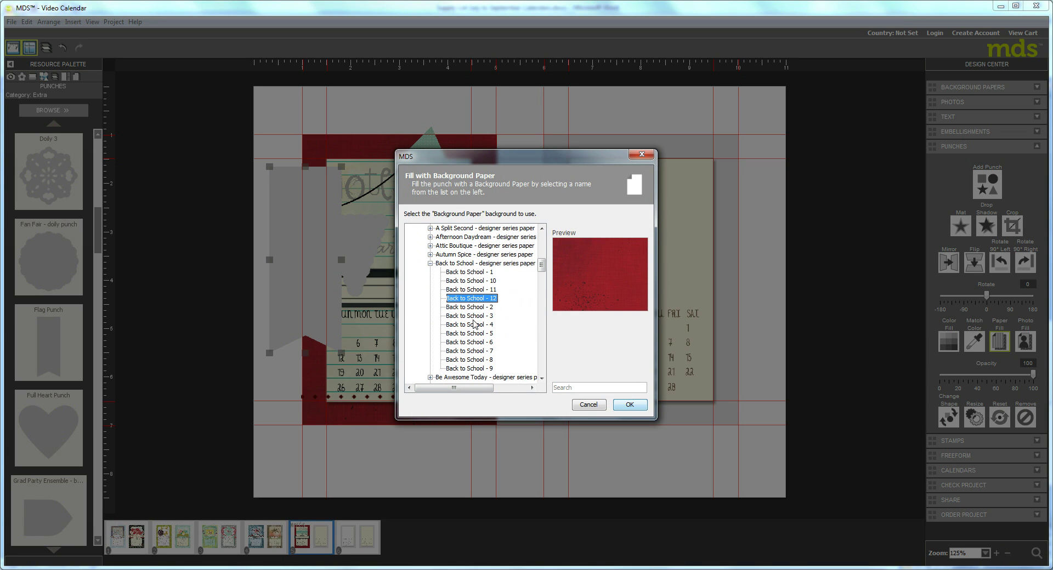
pyautogui.click(473, 333)
pyautogui.click(630, 405)
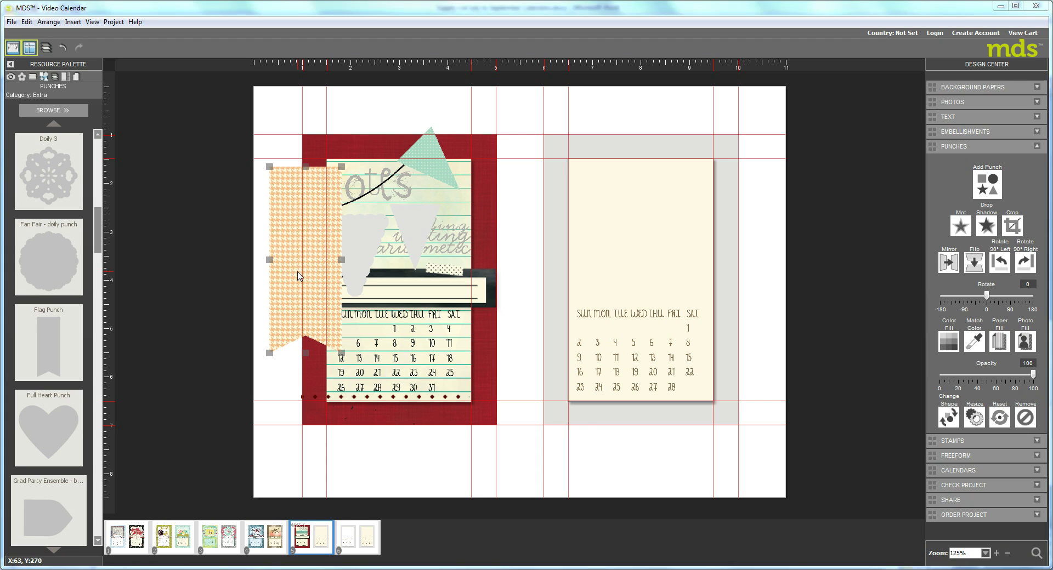
# - Enlarge the houndstooth pattern inside the flag with the Punch Image Editor
pyautogui.doubleClick(299, 276)
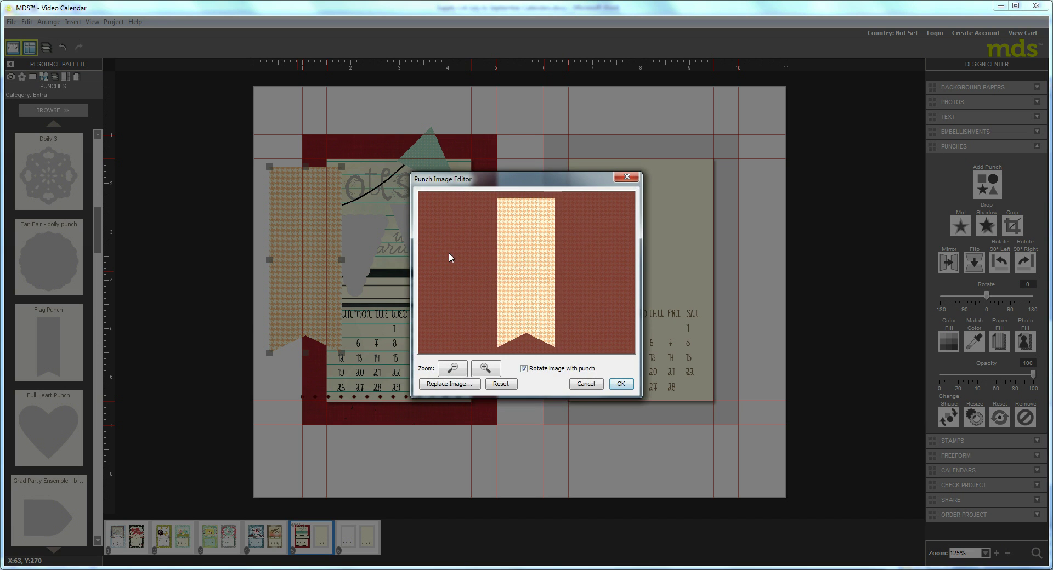
pyautogui.click(482, 376)
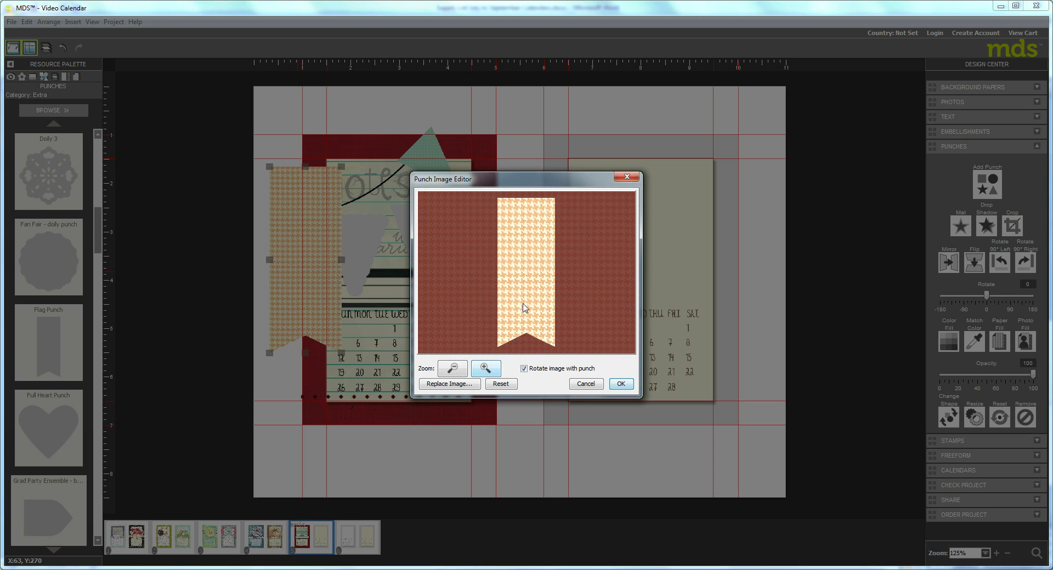
pyautogui.click(620, 384)
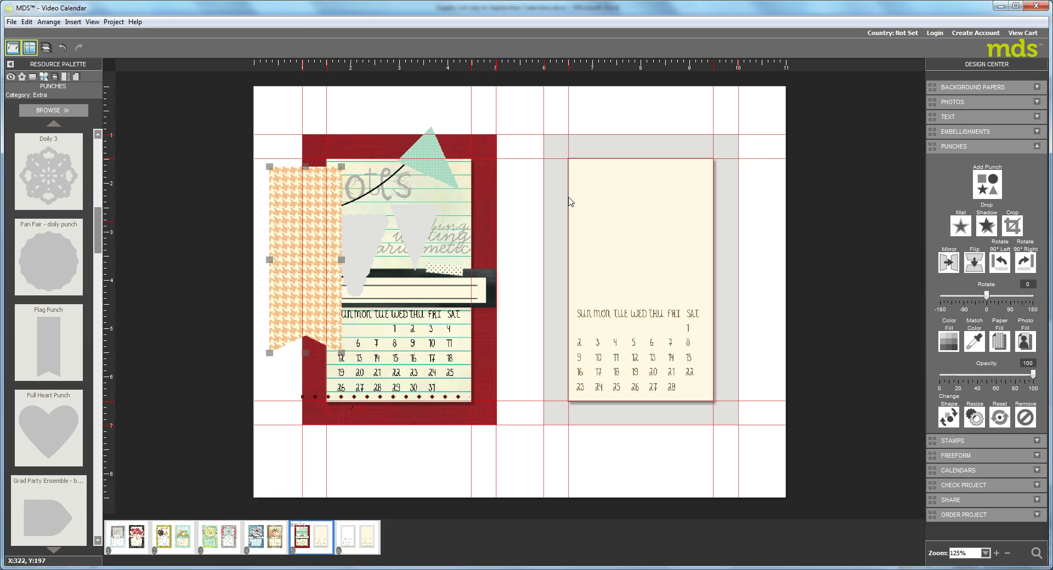
# - Crop away the upper part of the houndstooth flag and resize it to a much shorter flag
pyautogui.click(1011, 226)
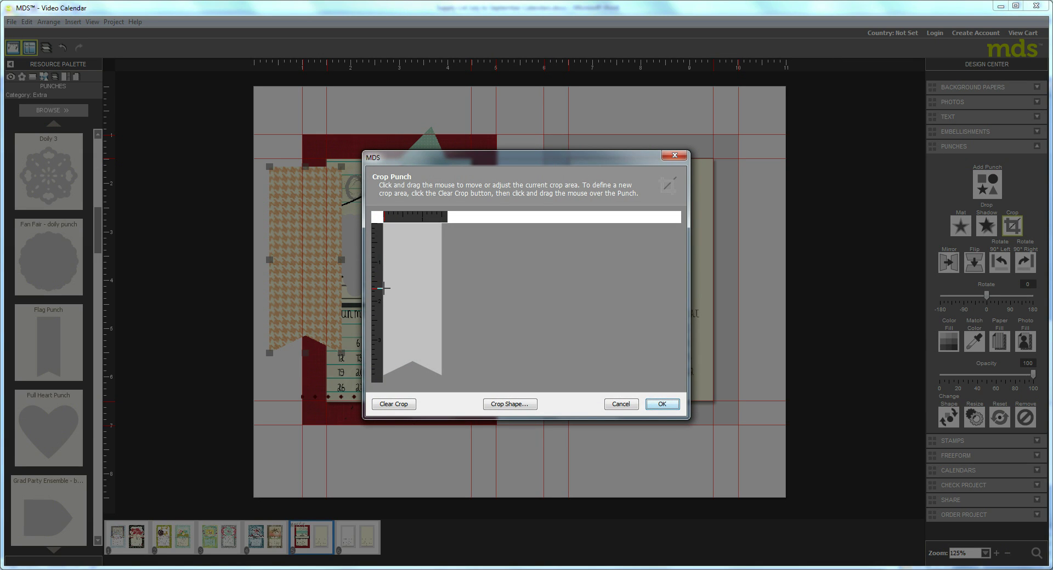
pyautogui.moveTo(384, 288); pyautogui.dragTo(447, 405)
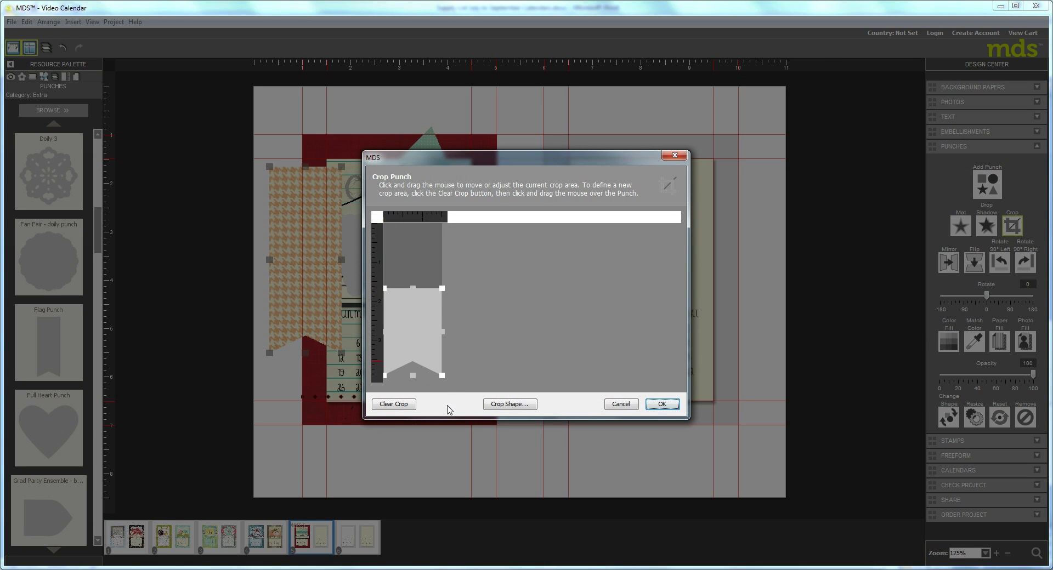
pyautogui.click(675, 406)
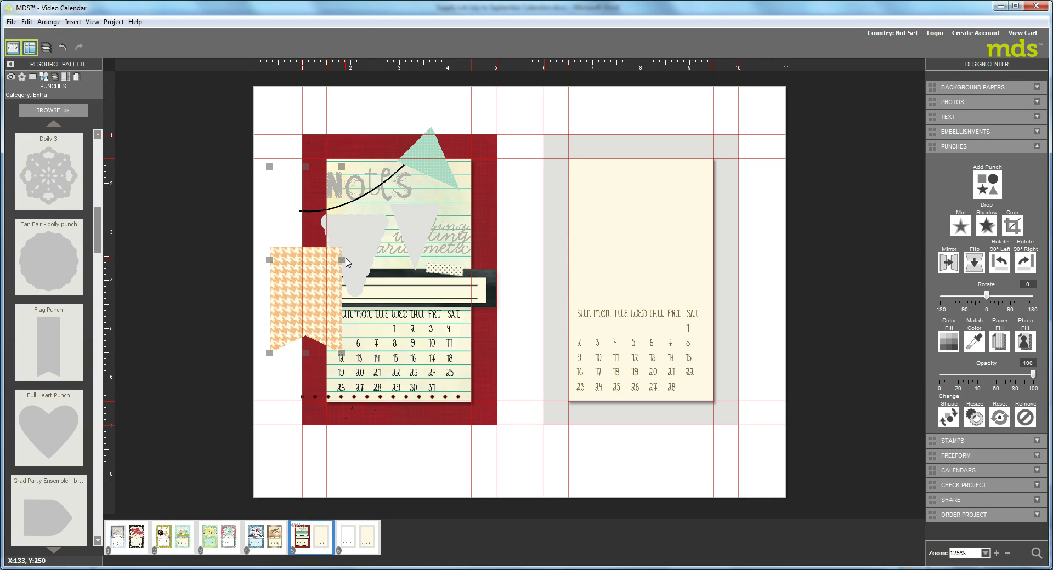
pyautogui.moveTo(341, 165)
pyautogui.mouseDown()
pyautogui.moveTo(303, 225)
pyautogui.moveTo(337, 174)
pyautogui.mouseUp()
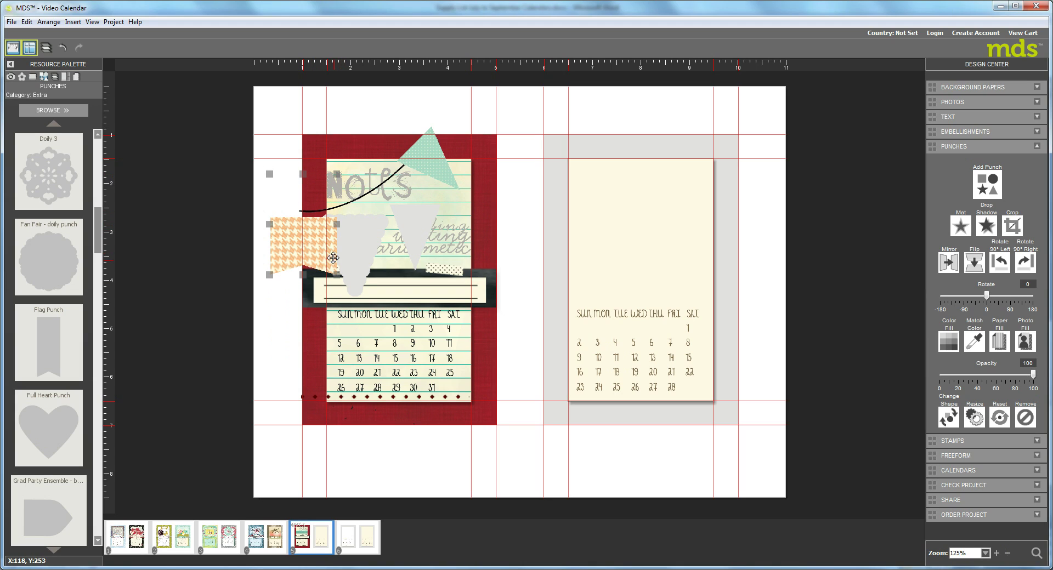